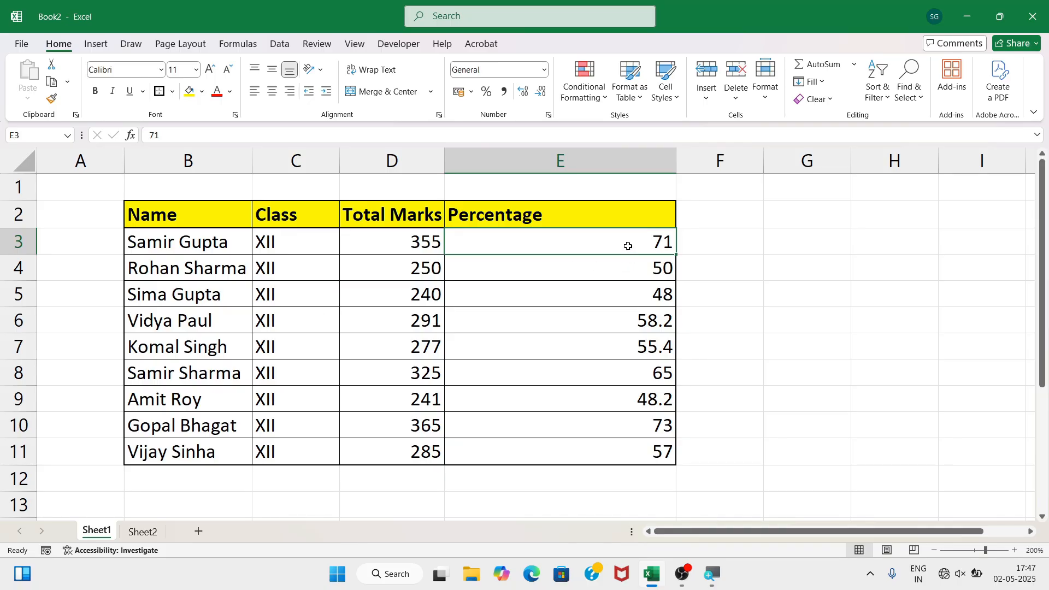
Start a custom data bar conditional formatting rule for the Percentage values in E3:E11
left_click_drag(628, 246, 603, 470)
left_click(604, 285)
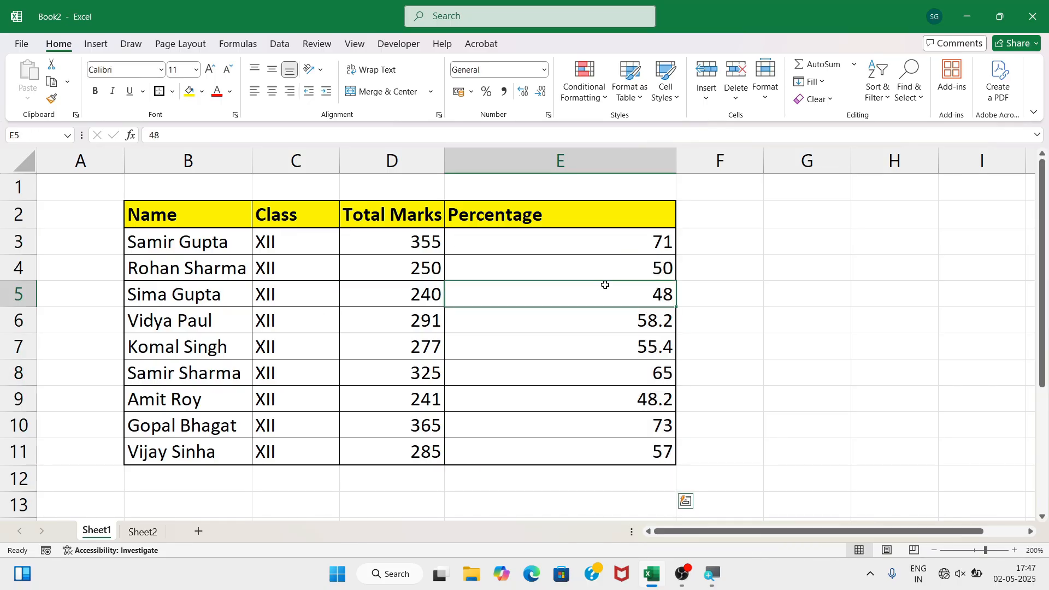
left_click_drag(610, 244, 579, 461)
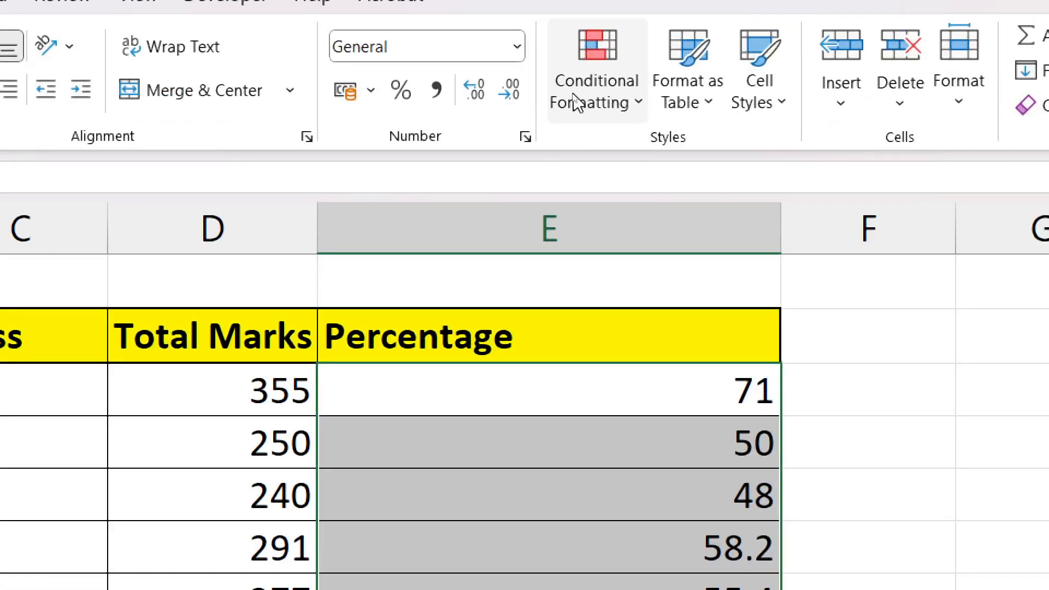
left_click(576, 102)
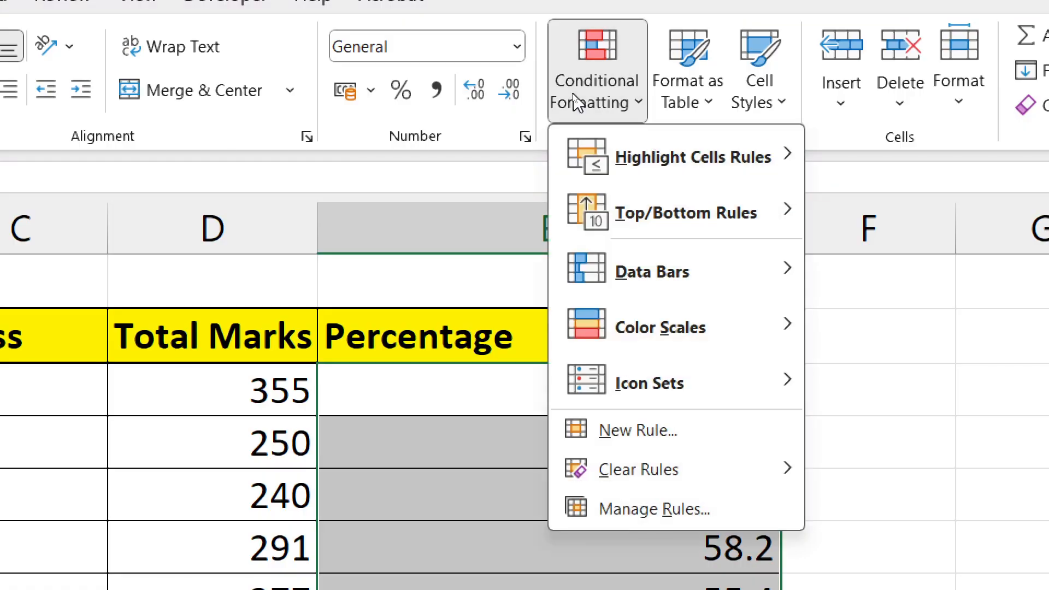
mouse_move(681, 280)
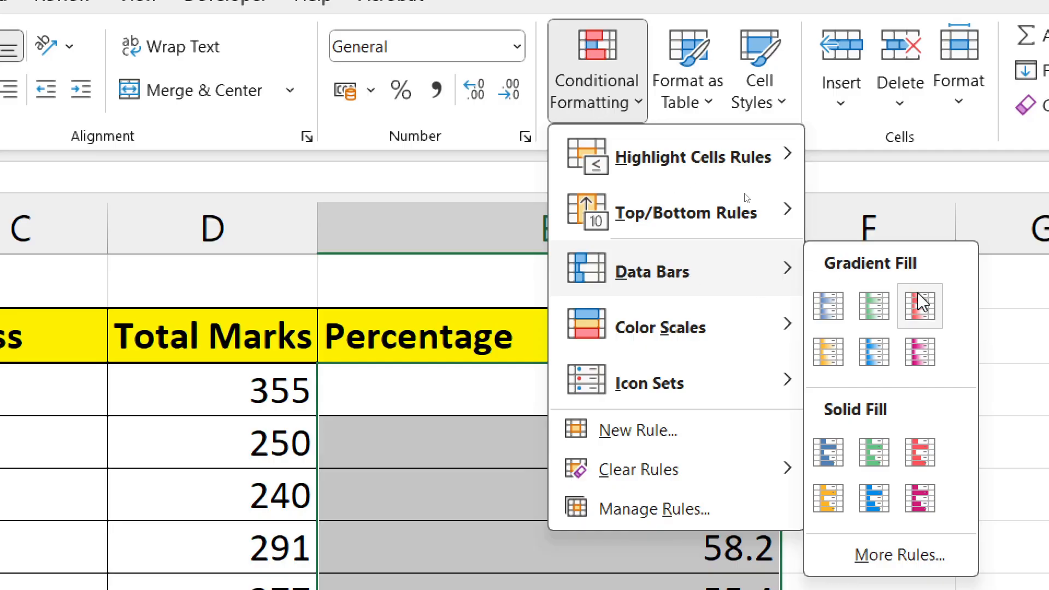
left_click(901, 544)
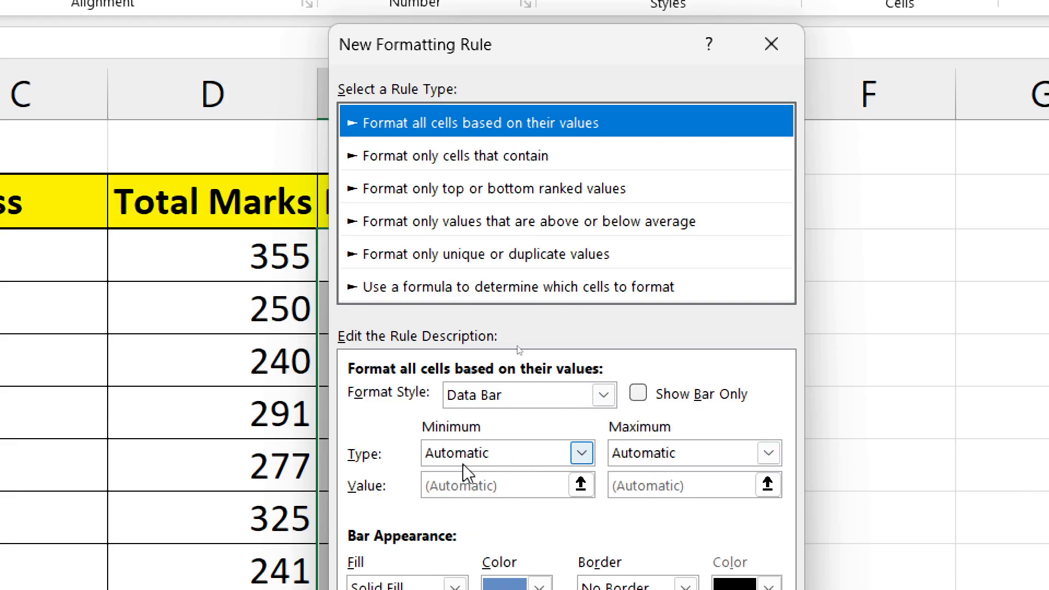
Set both the minimum and maximum types of the data bar rule to Number, with a maximum value of 100
left_click(579, 453)
left_click(497, 499)
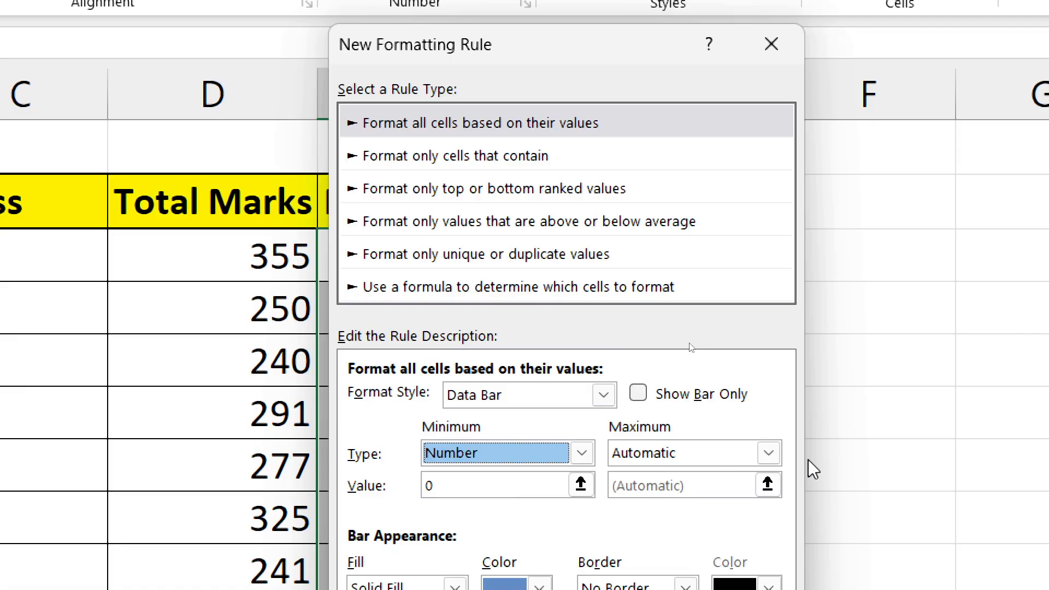
left_click(770, 454)
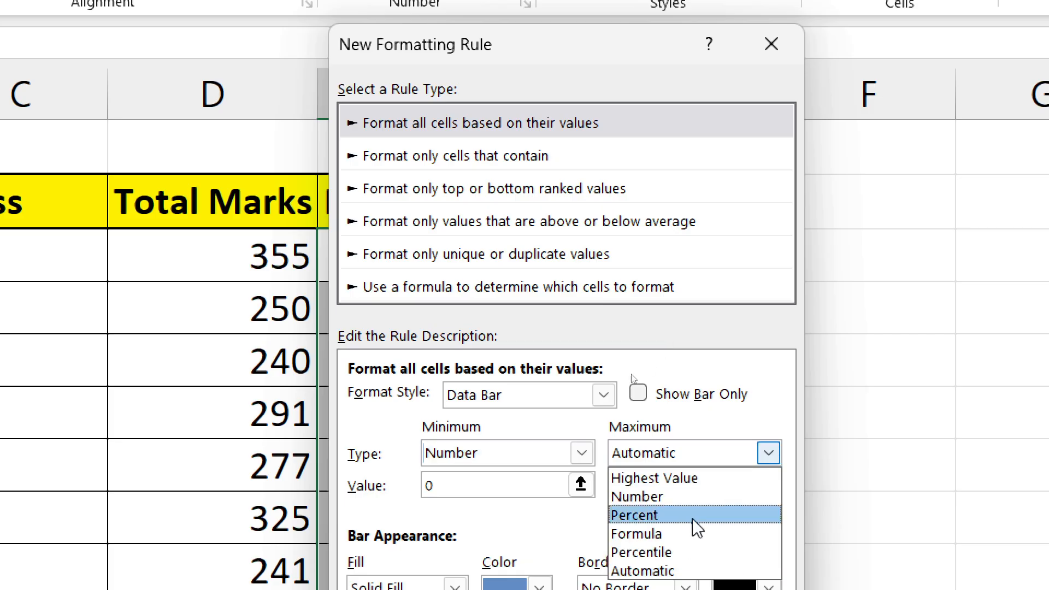
left_click(652, 499)
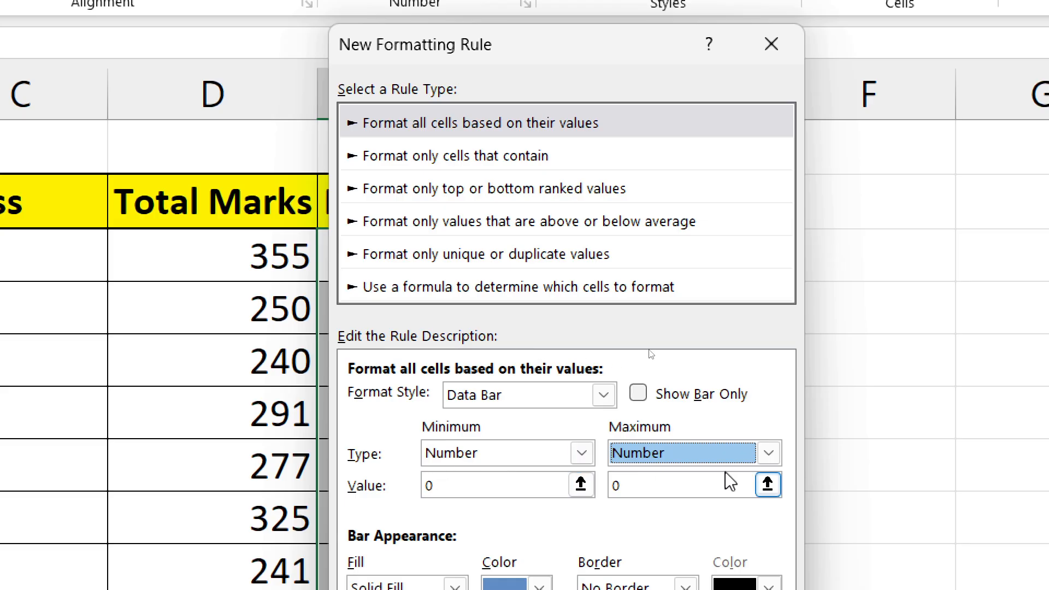
left_click(648, 488)
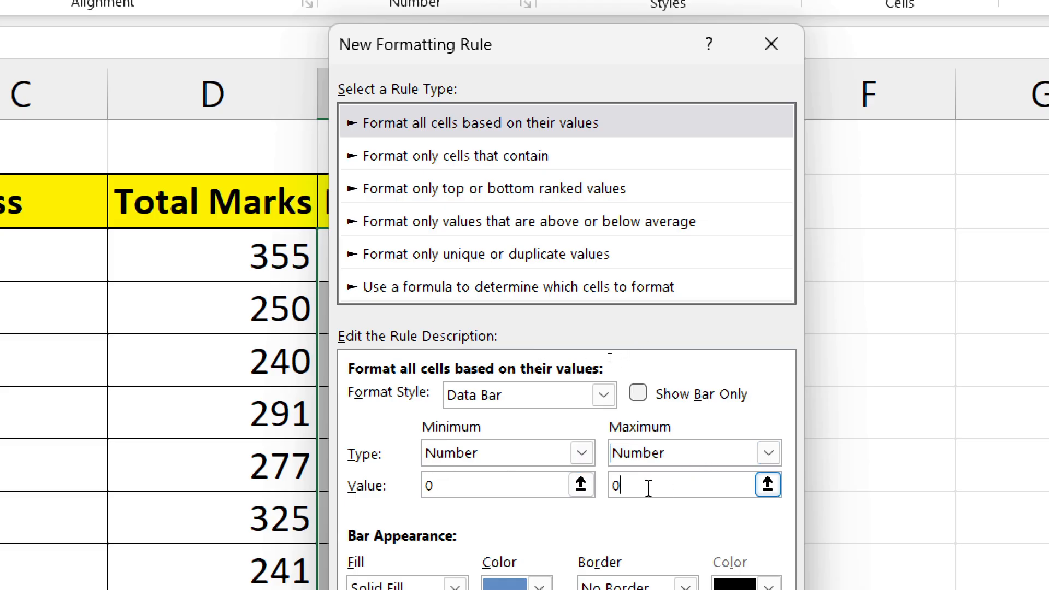
key("BackSpace")
type("100")
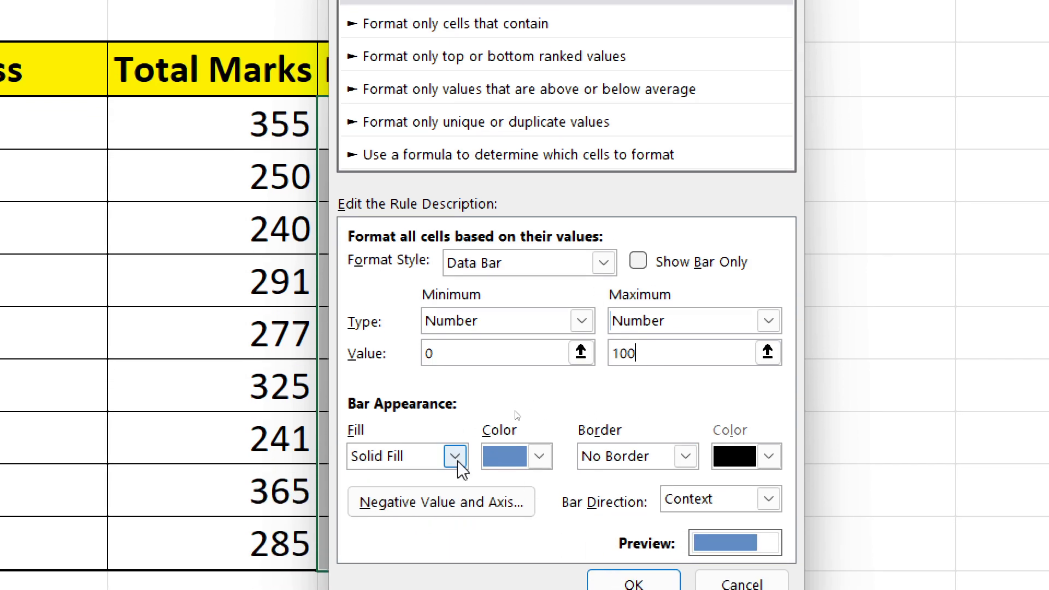
Try Gradient Fill for the data bars, and return the fill to Solid Fill
left_click(461, 463)
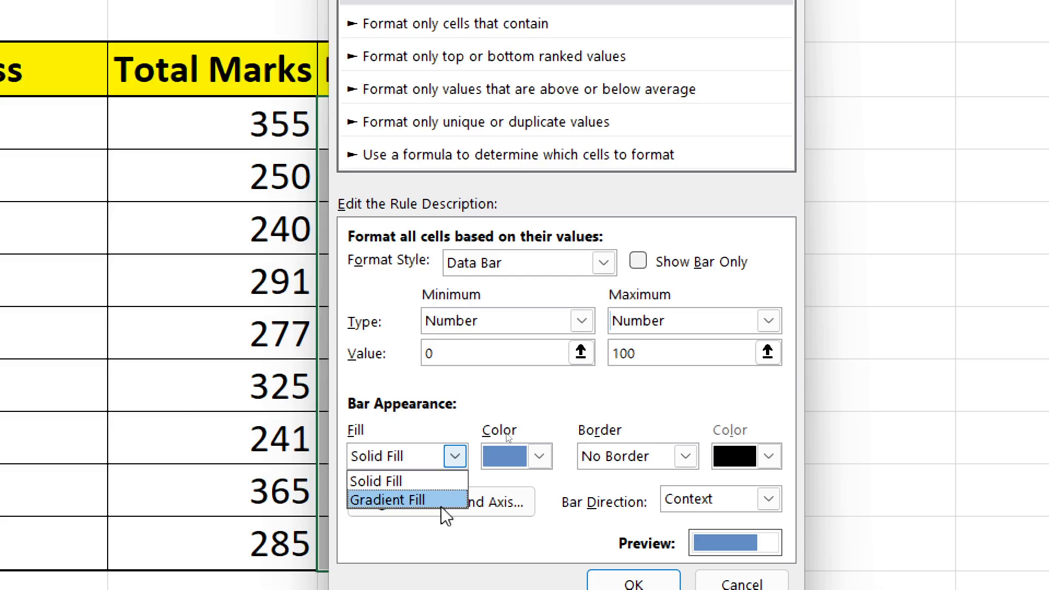
left_click(398, 481)
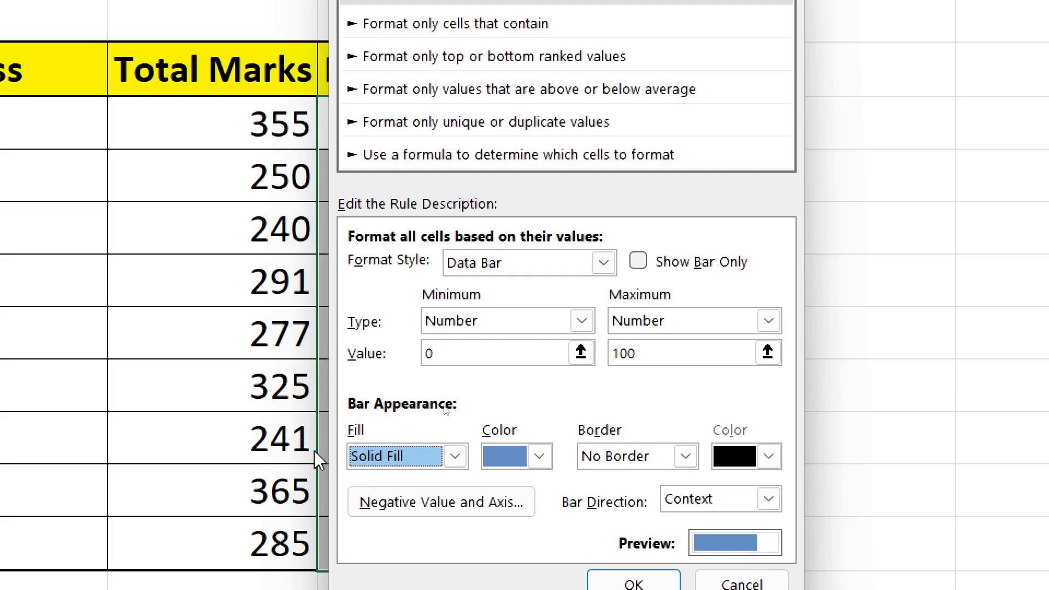
left_click(457, 460)
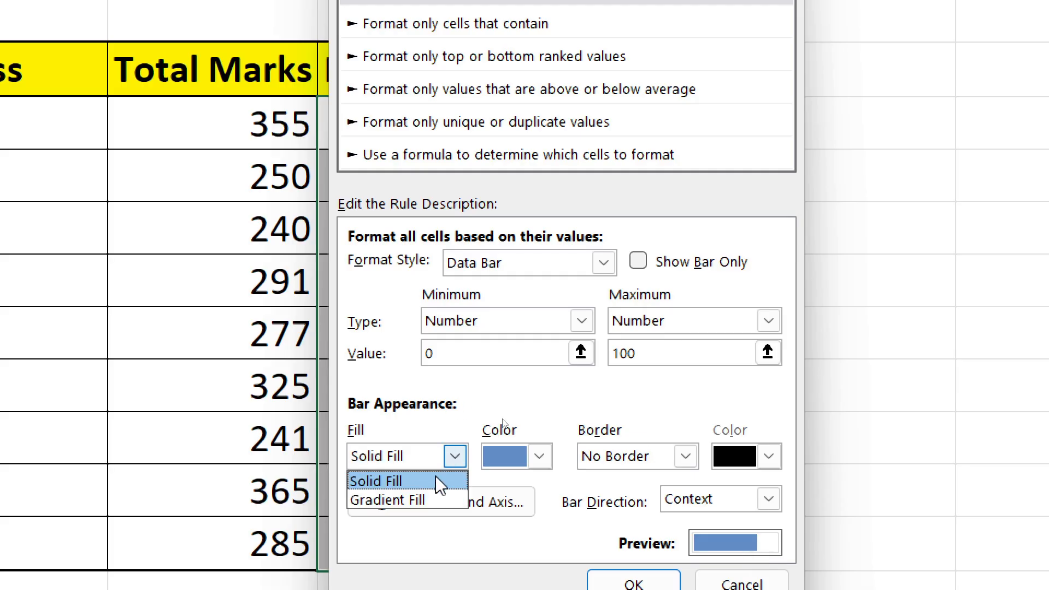
left_click(401, 501)
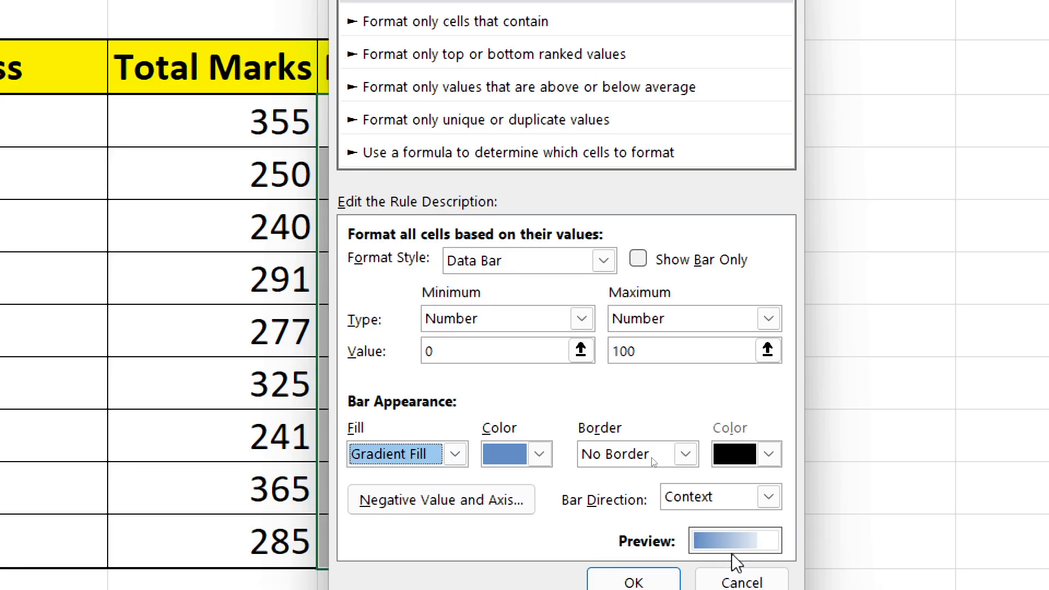
left_click(455, 454)
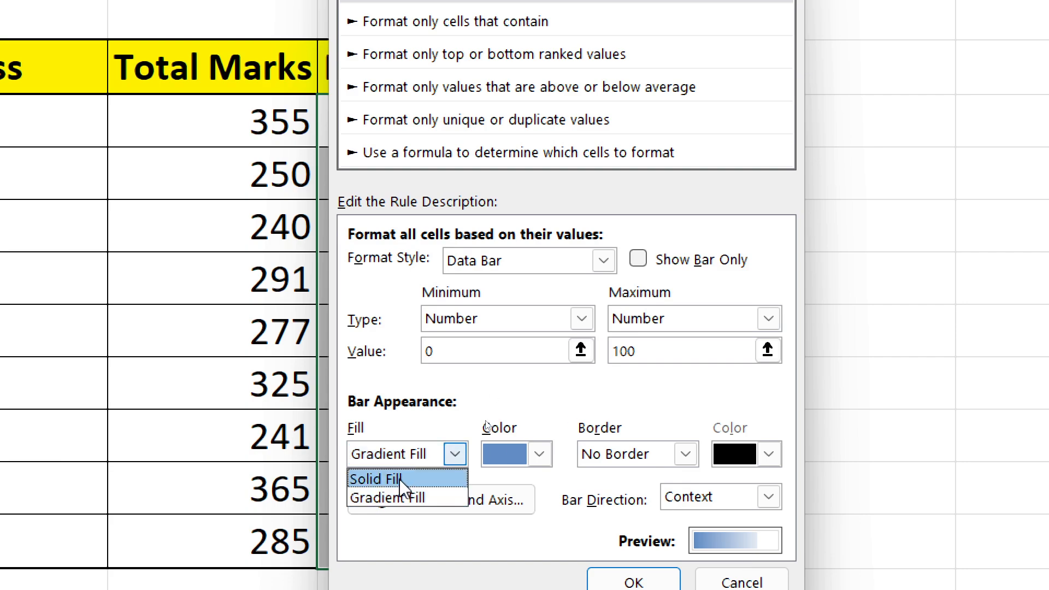
left_click(402, 480)
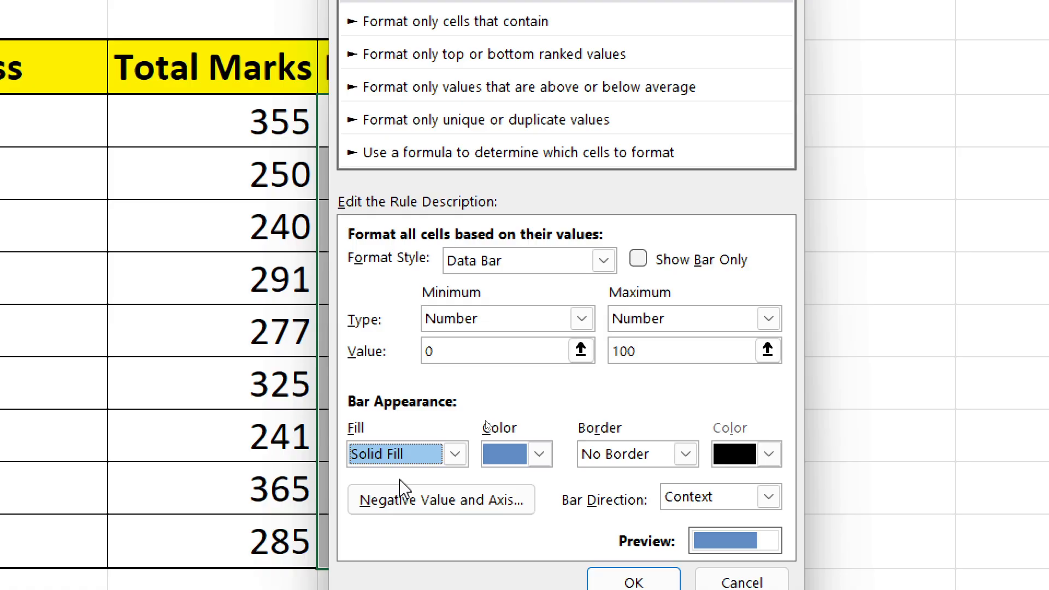
Color the data bars light blue and give them a black solid border
left_click(539, 454)
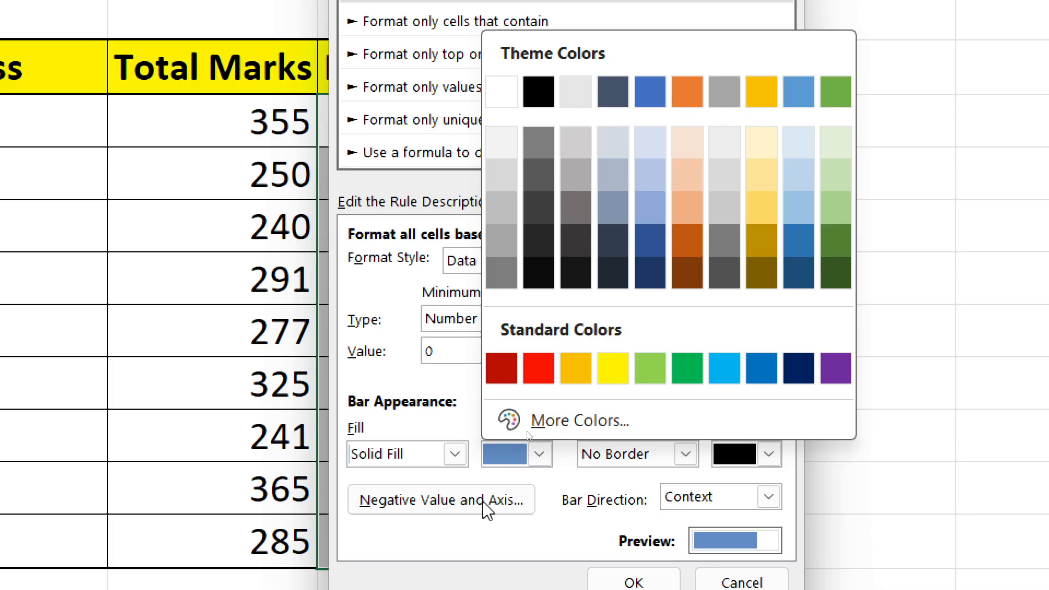
left_click(724, 368)
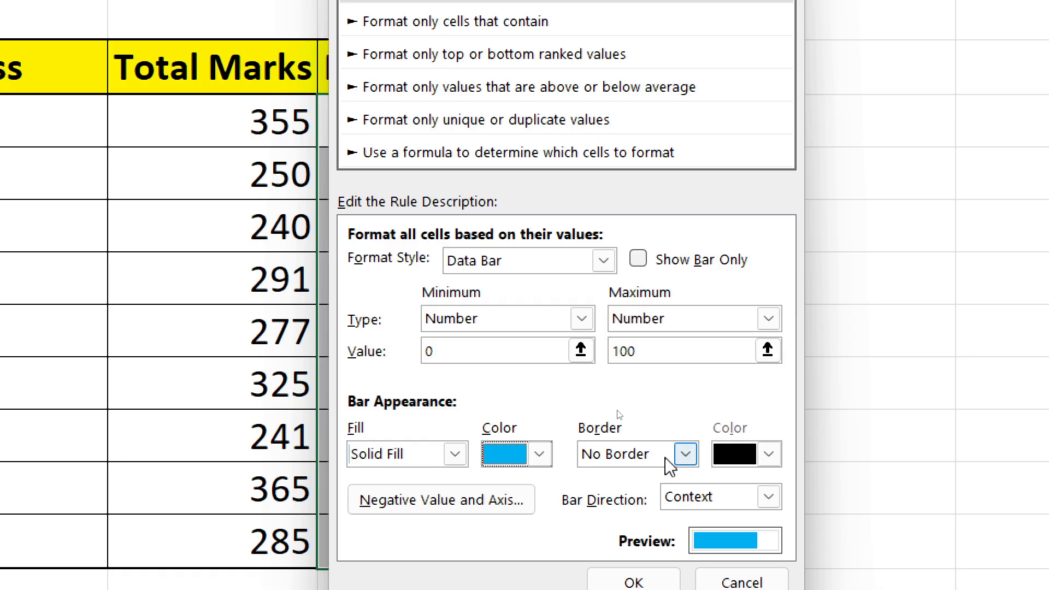
left_click(686, 455)
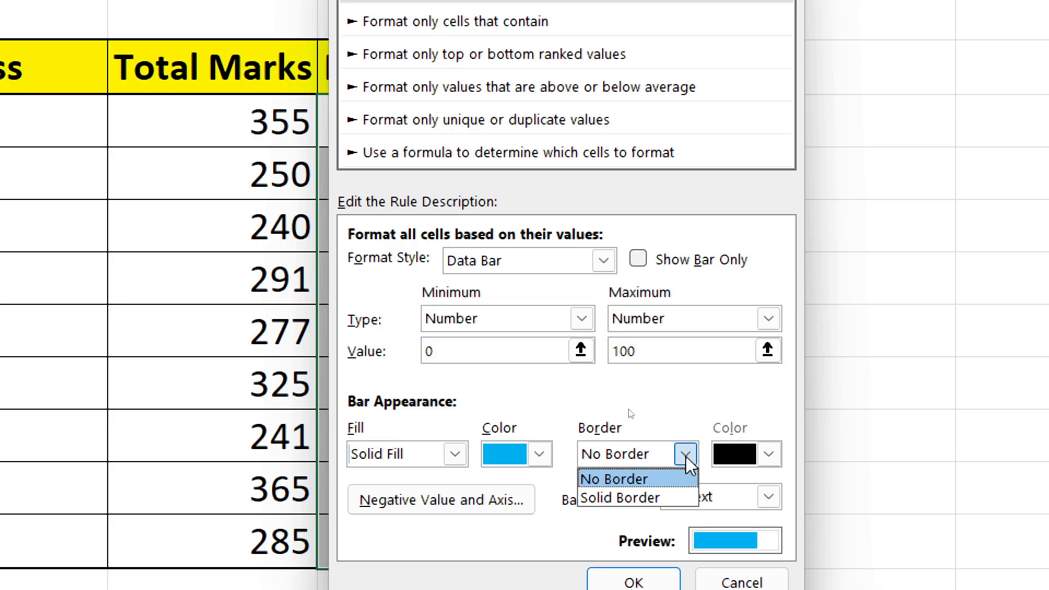
left_click(644, 498)
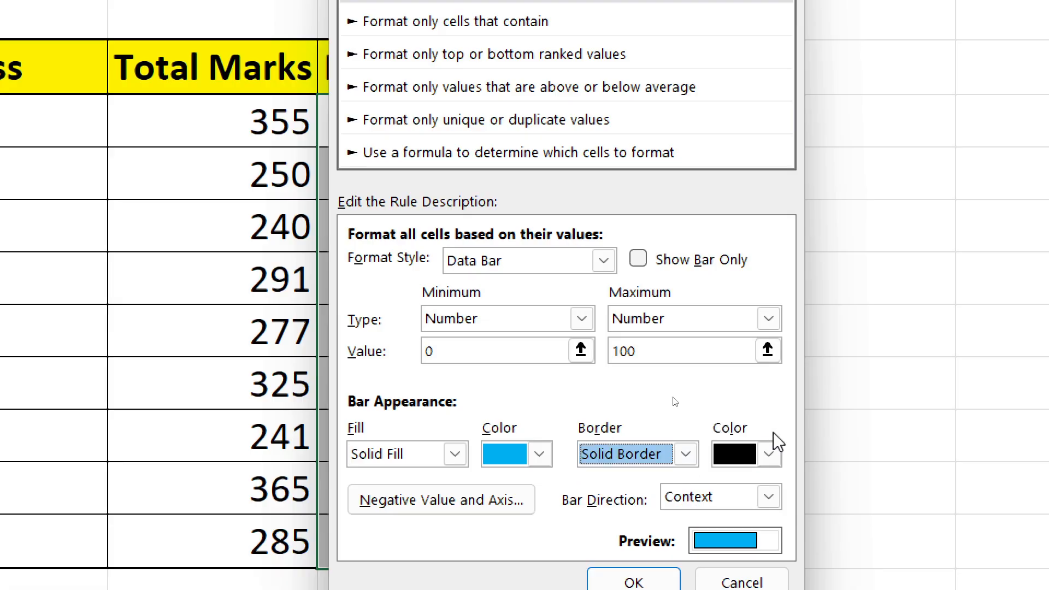
left_click(771, 455)
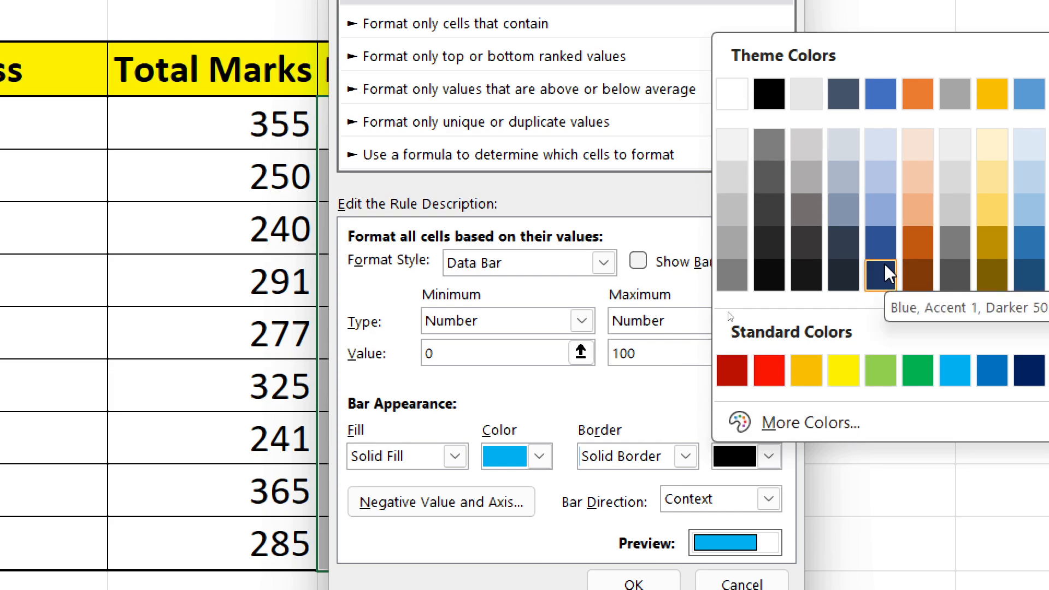
left_click(769, 94)
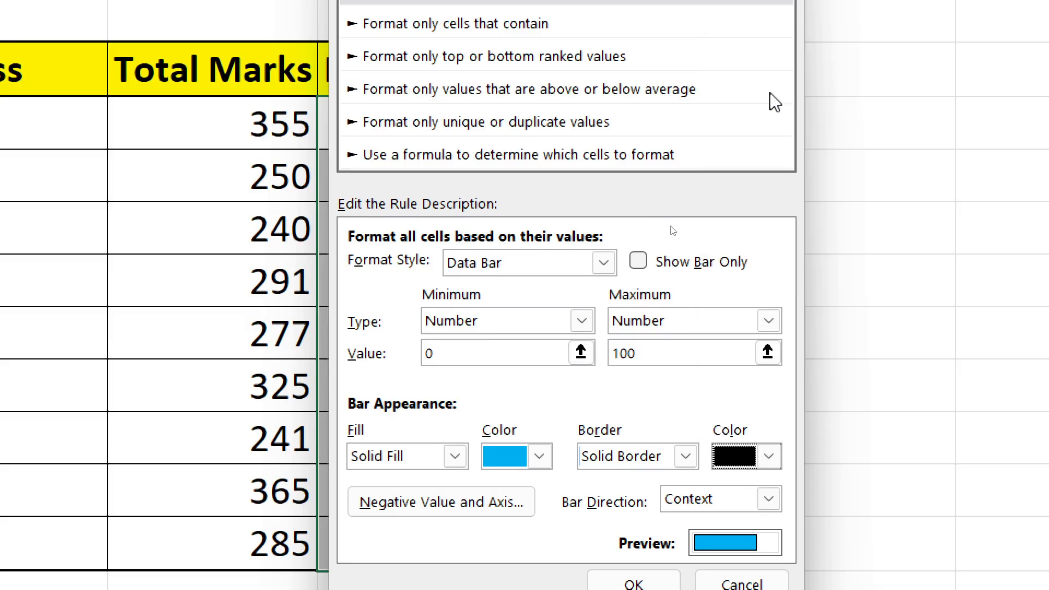
Choose Context as the bar direction and apply the data bar rule to the Percentage cells
left_click(769, 499)
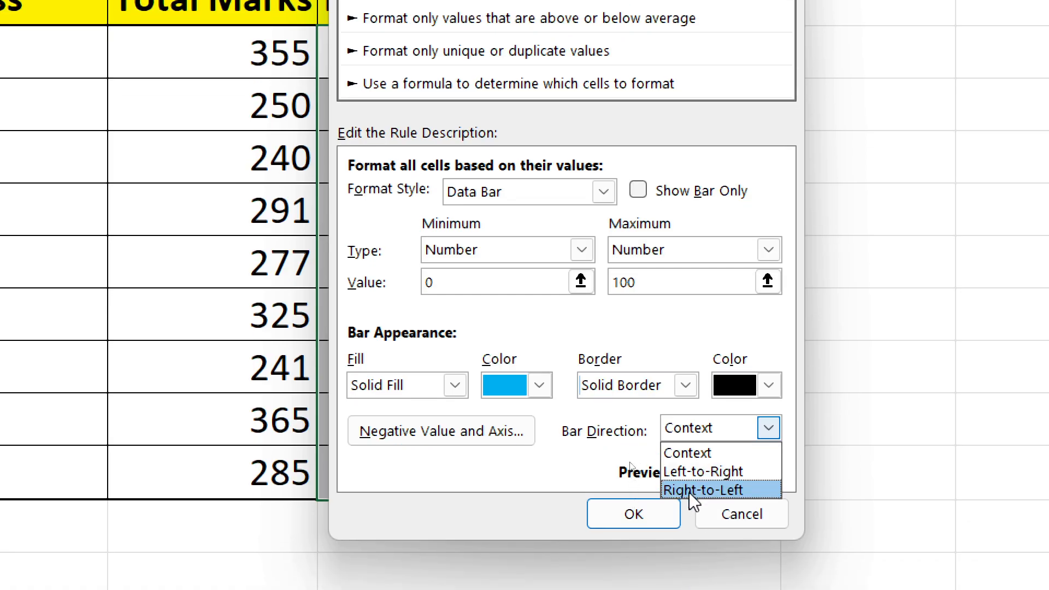
left_click(701, 454)
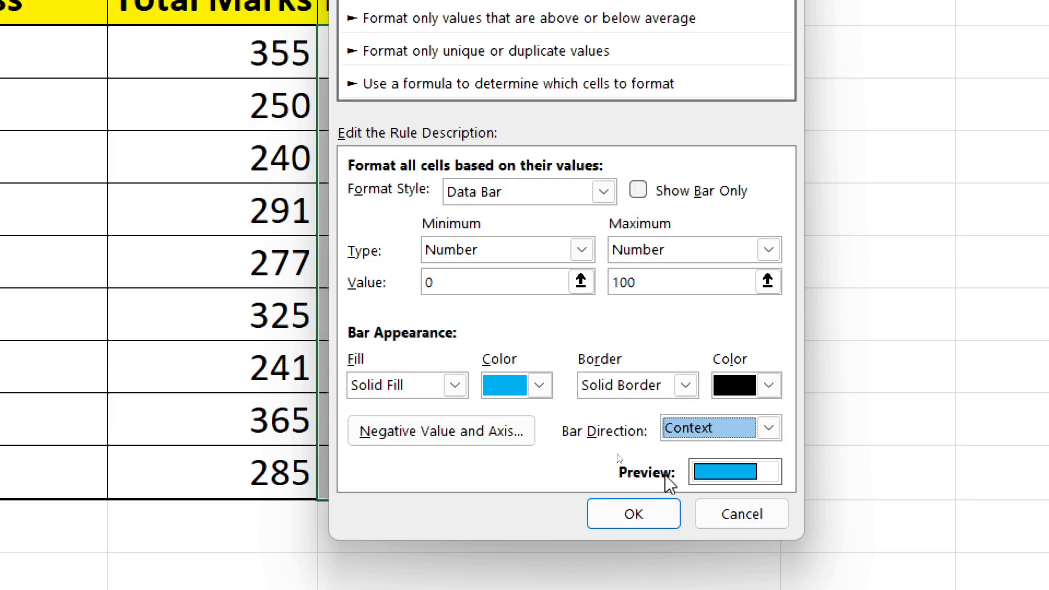
left_click(617, 513)
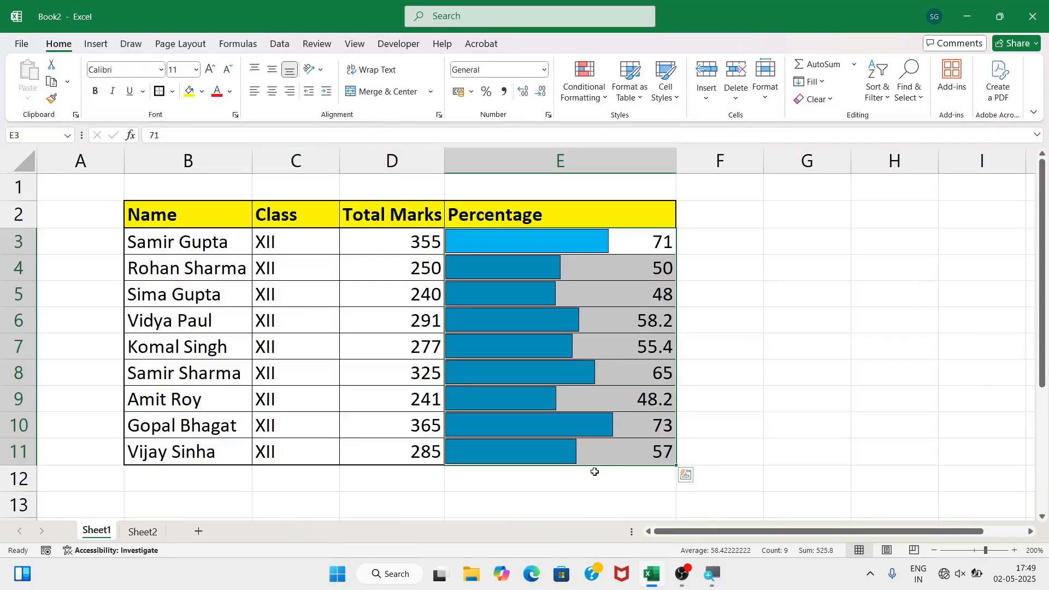
left_click(582, 366)
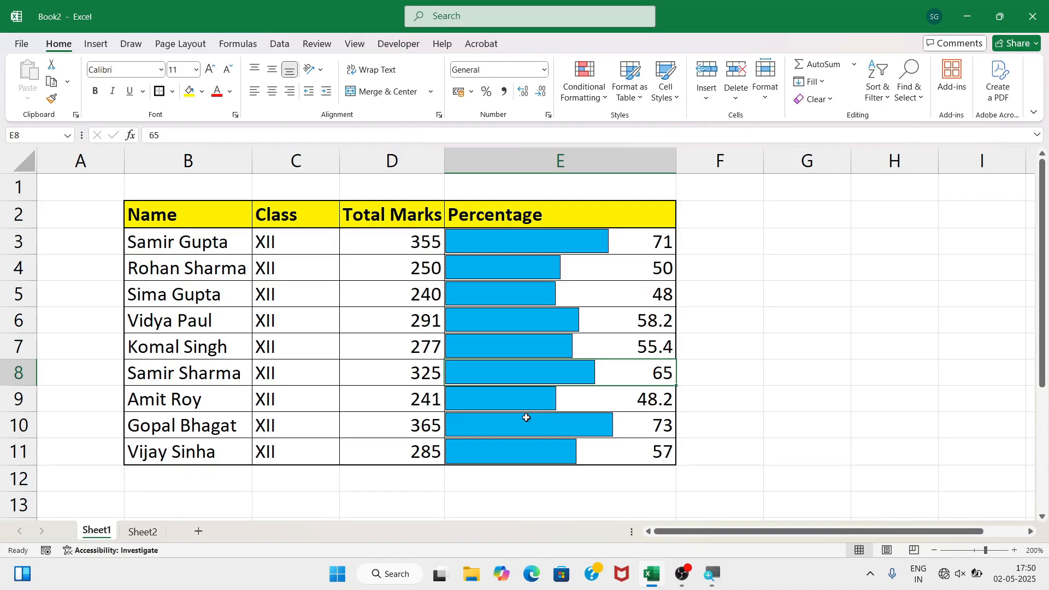
Left-align the Percentage values in E3:E11
left_click_drag(543, 243, 542, 449)
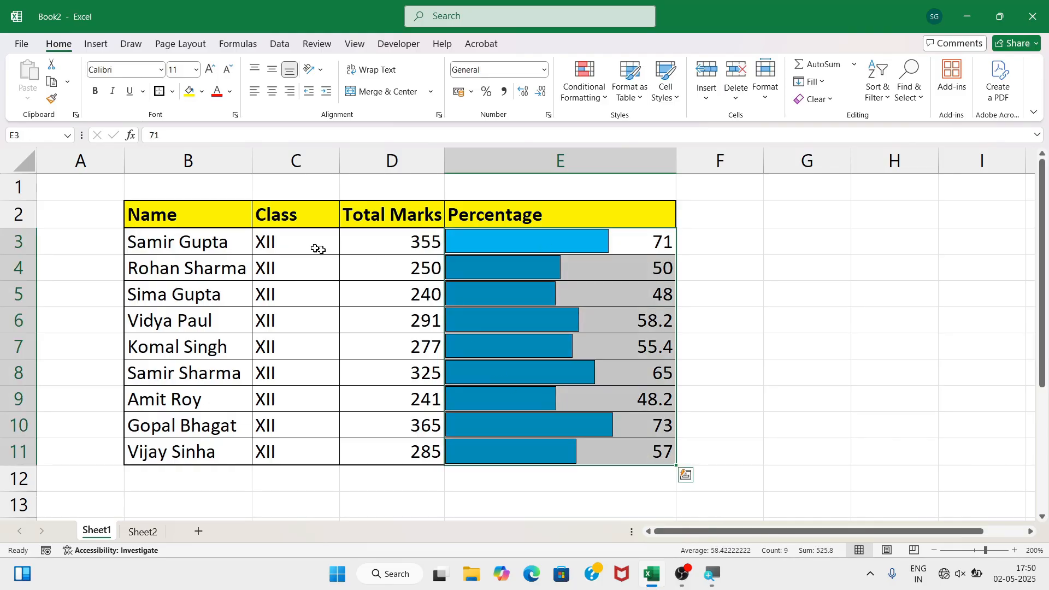
left_click(254, 93)
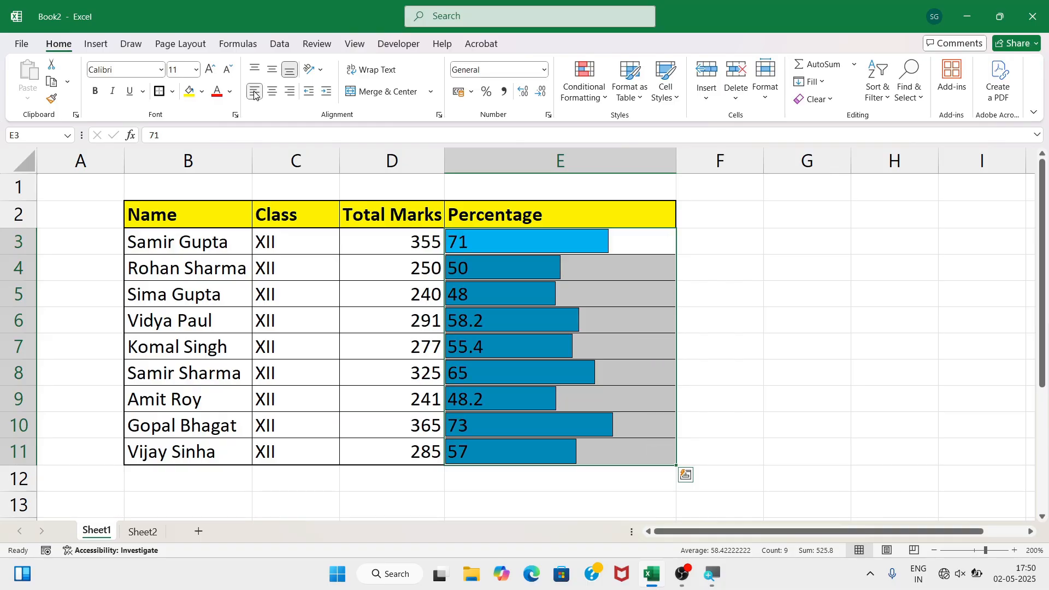
left_click(527, 268)
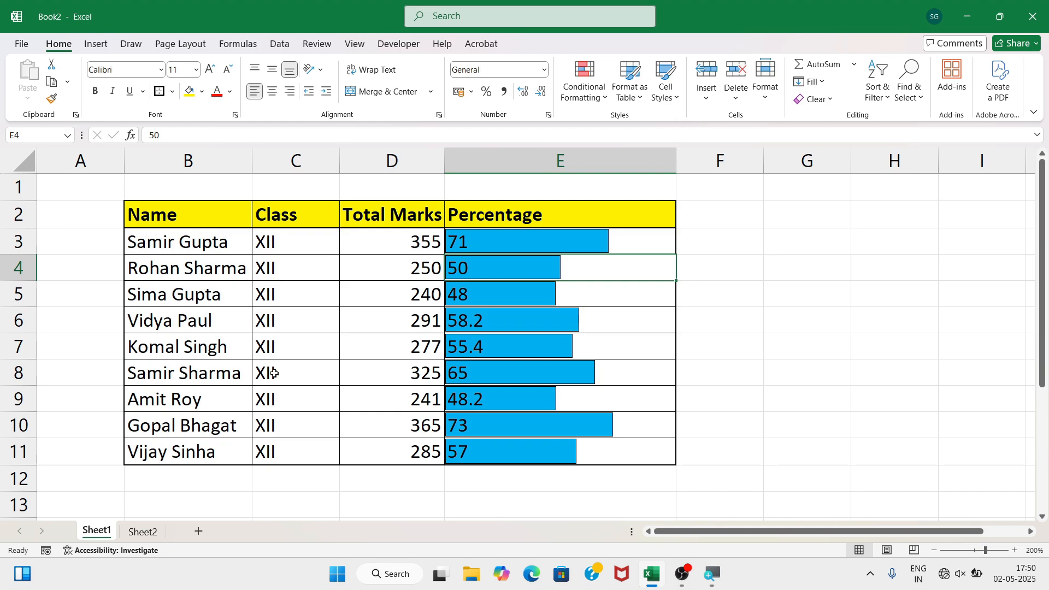
On Sheet2, start a custom data bar conditional formatting rule for the Status values in C3:C10
left_click(143, 531)
left_click(253, 376)
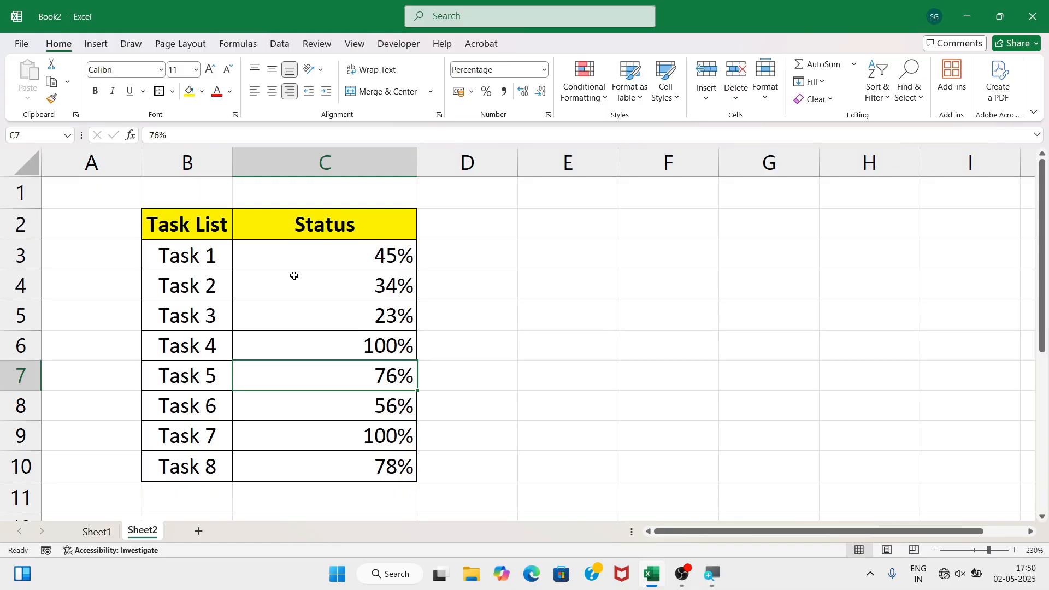
left_click_drag(303, 260, 310, 458)
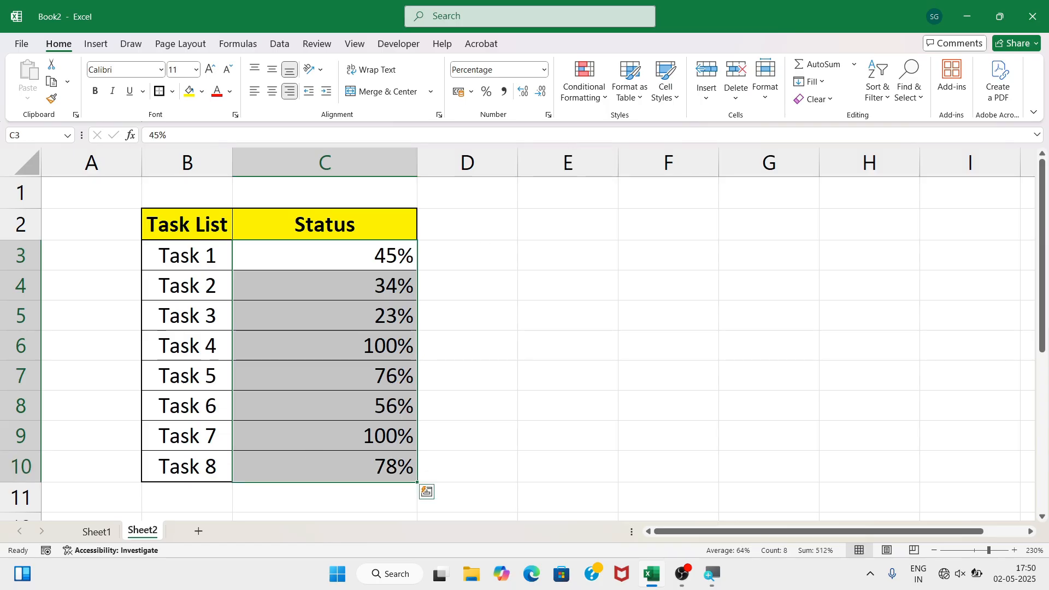
left_click(591, 103)
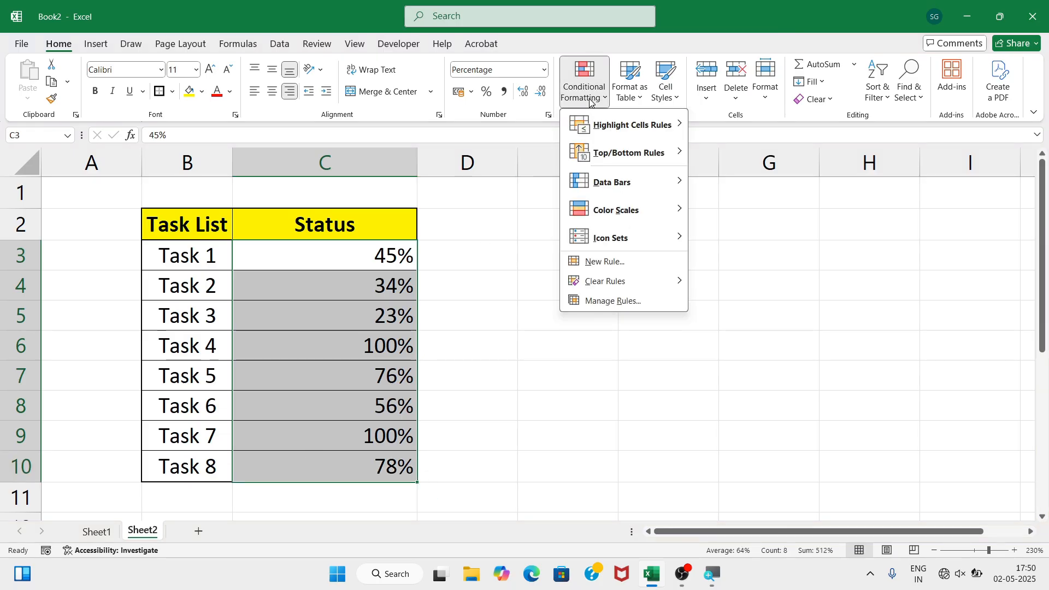
mouse_move(622, 191)
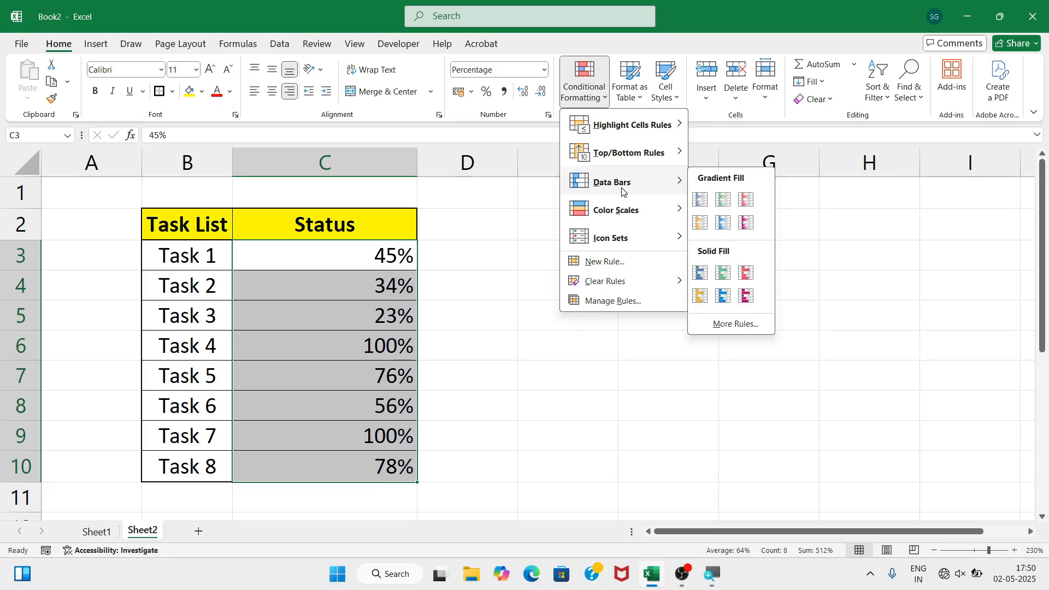
left_click(723, 326)
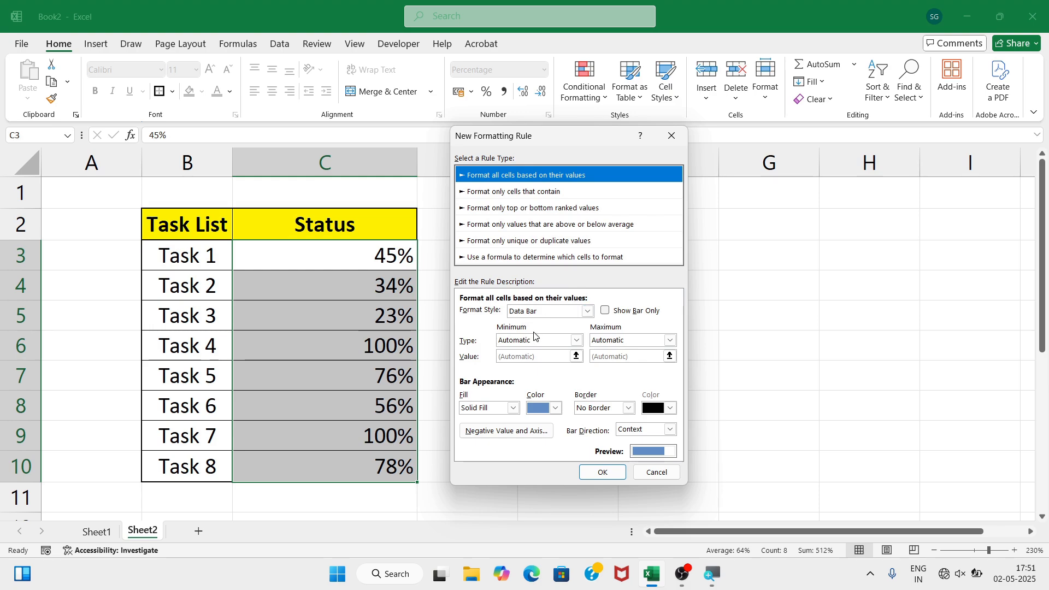
Set the data bar's minimum to the number 0 and its maximum to the number 1
left_click(576, 341)
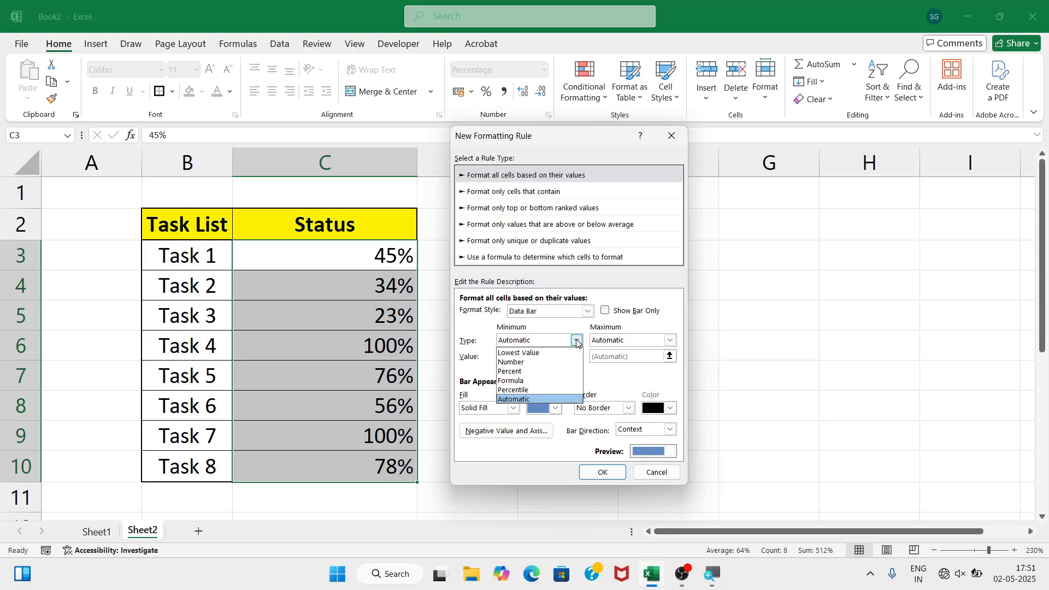
left_click(533, 362)
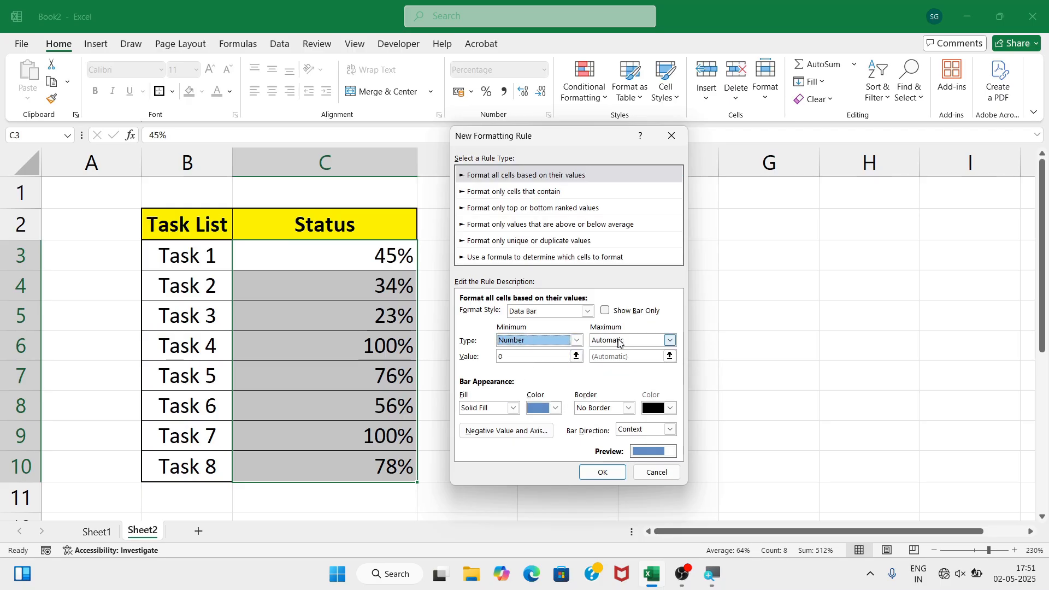
left_click(669, 340)
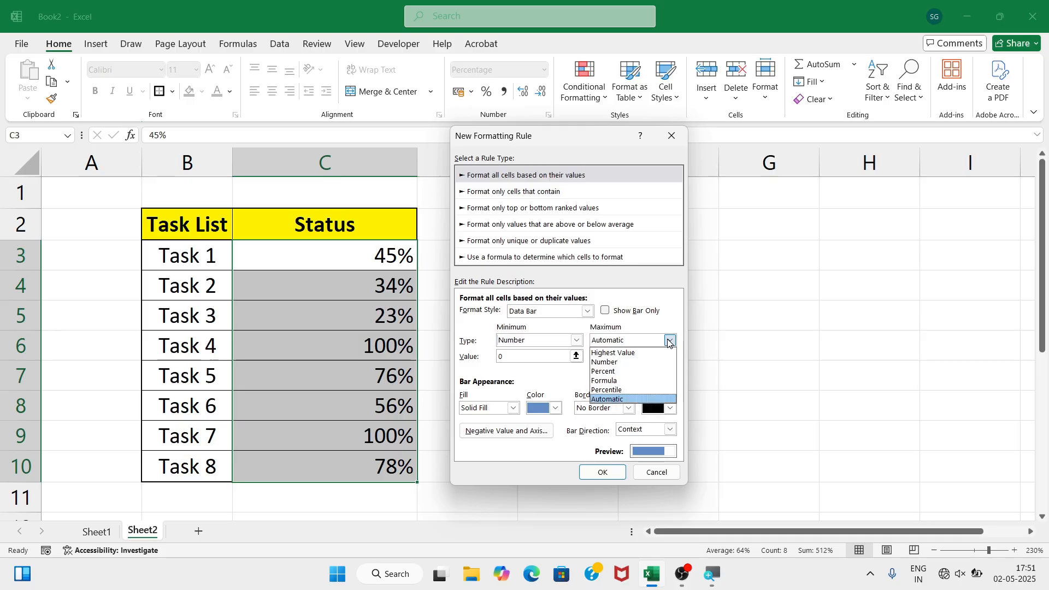
left_click(626, 362)
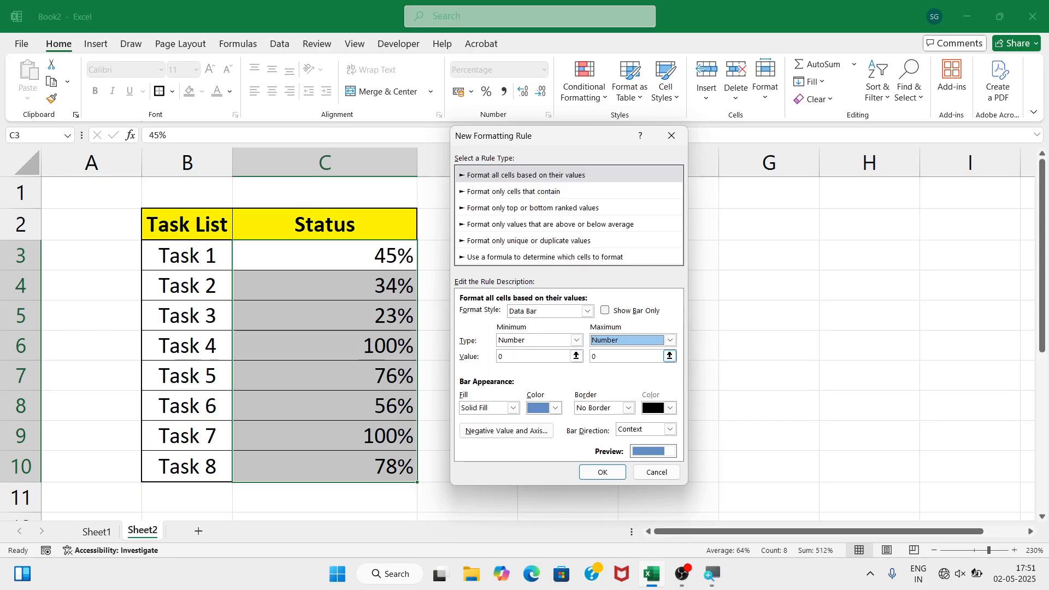
left_click(598, 356)
type("1")
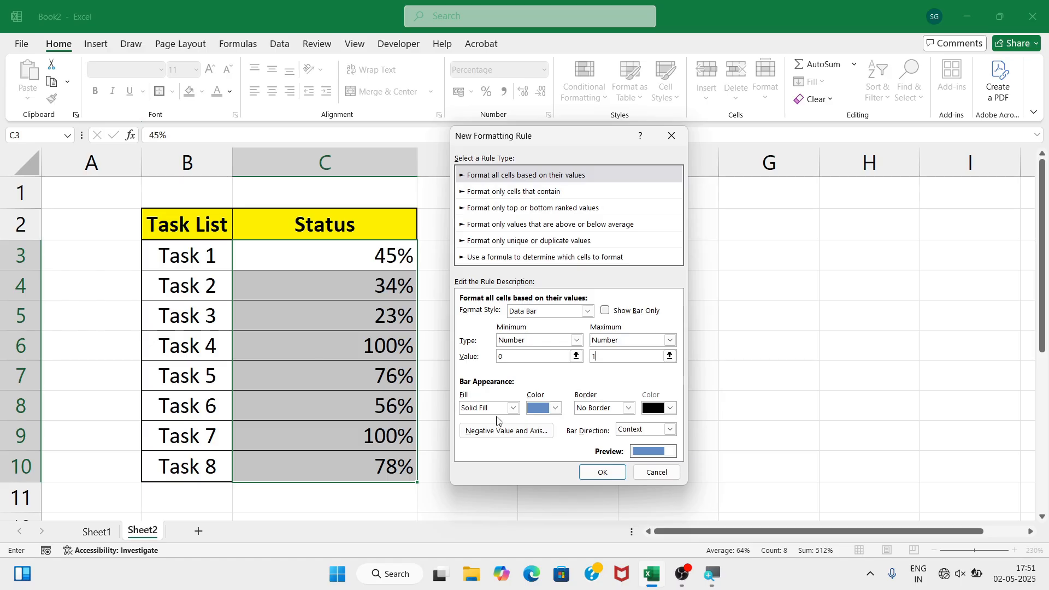
Color the data bars standard green and apply the rule to the Status cells
left_click(552, 409)
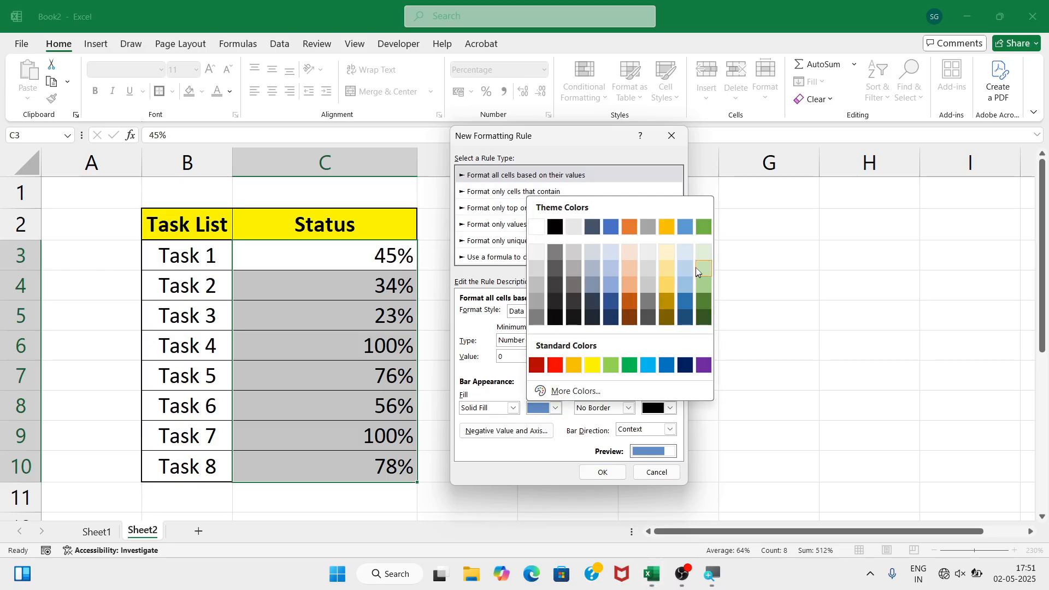
left_click(629, 365)
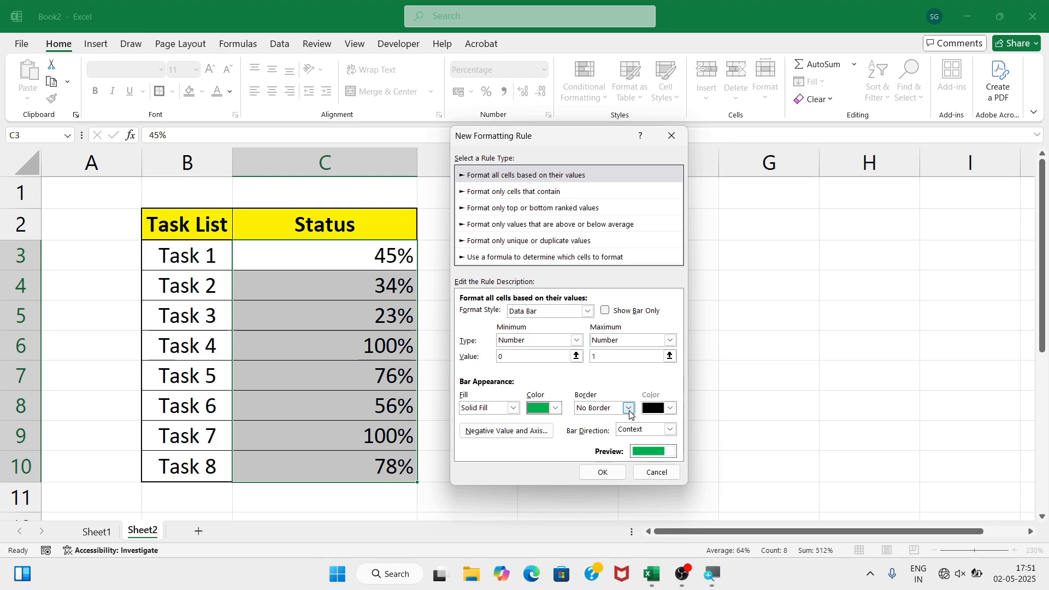
left_click(616, 472)
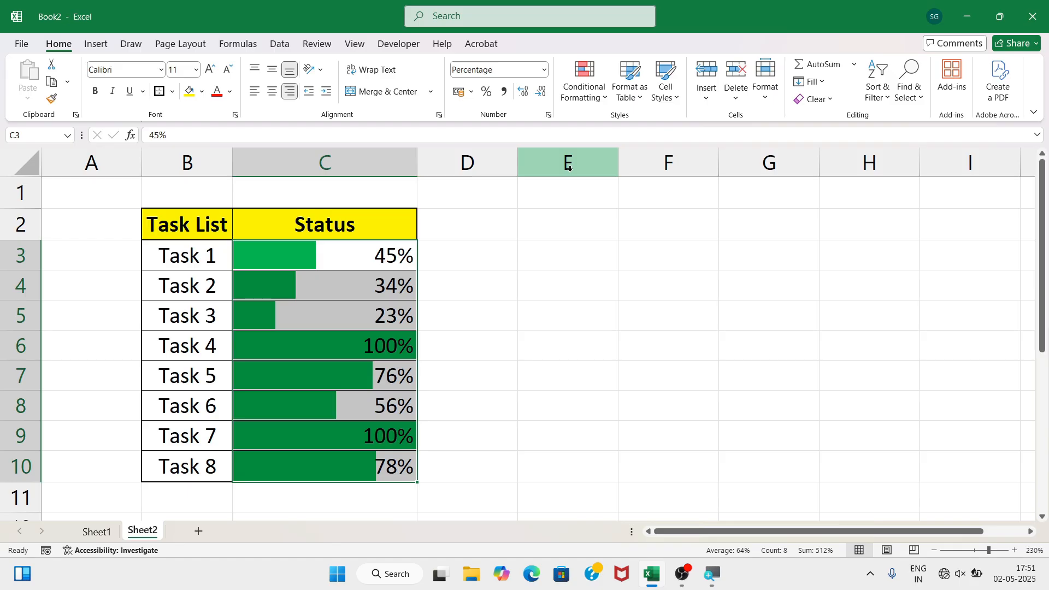
Start a second conditional formatting rule for C3:C10 that uses the formula =$C3=100%
left_click(602, 101)
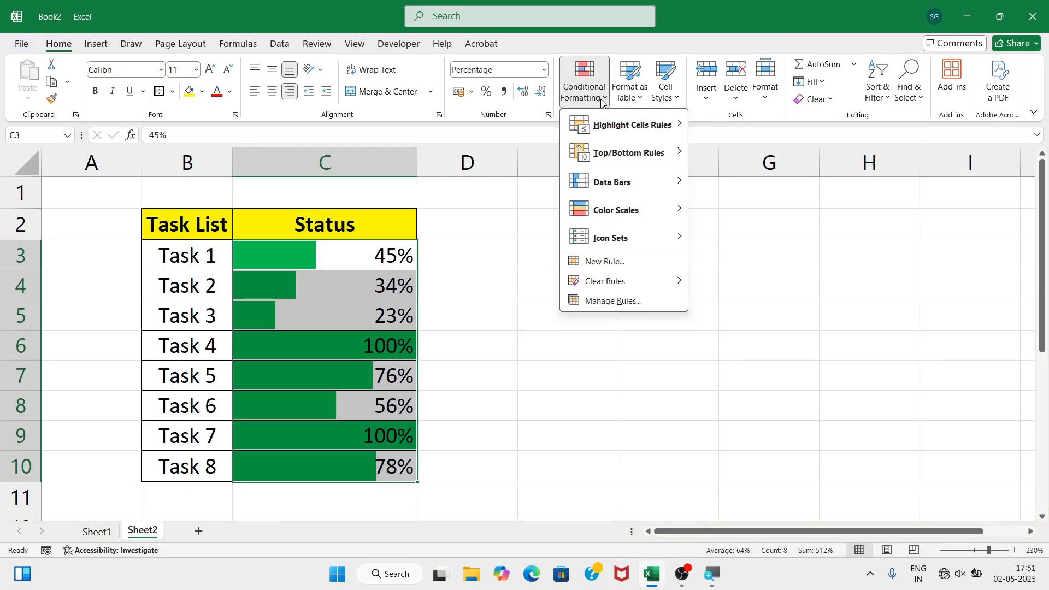
left_click(605, 261)
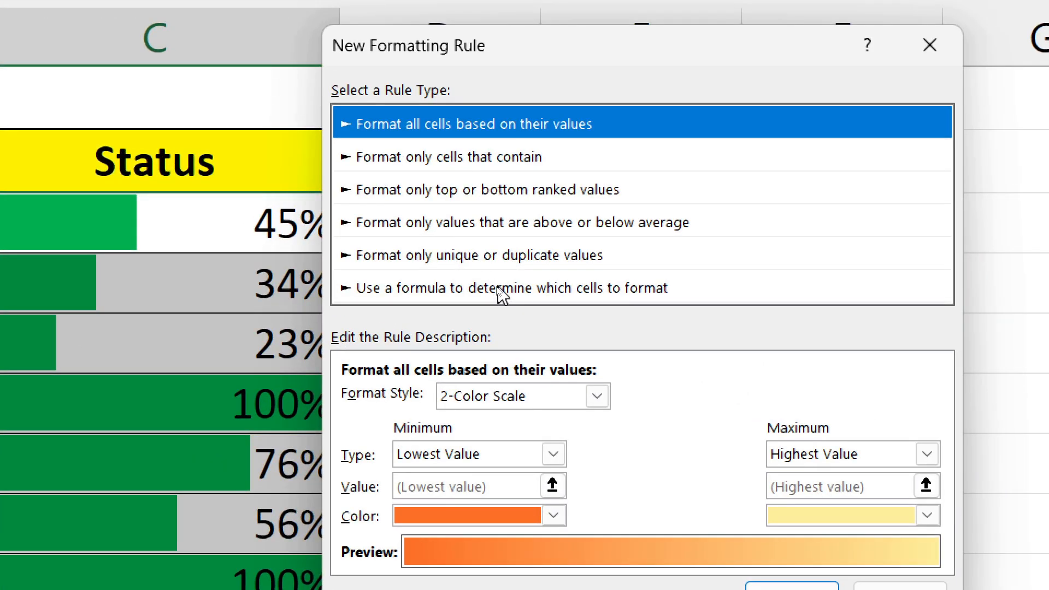
left_click(501, 290)
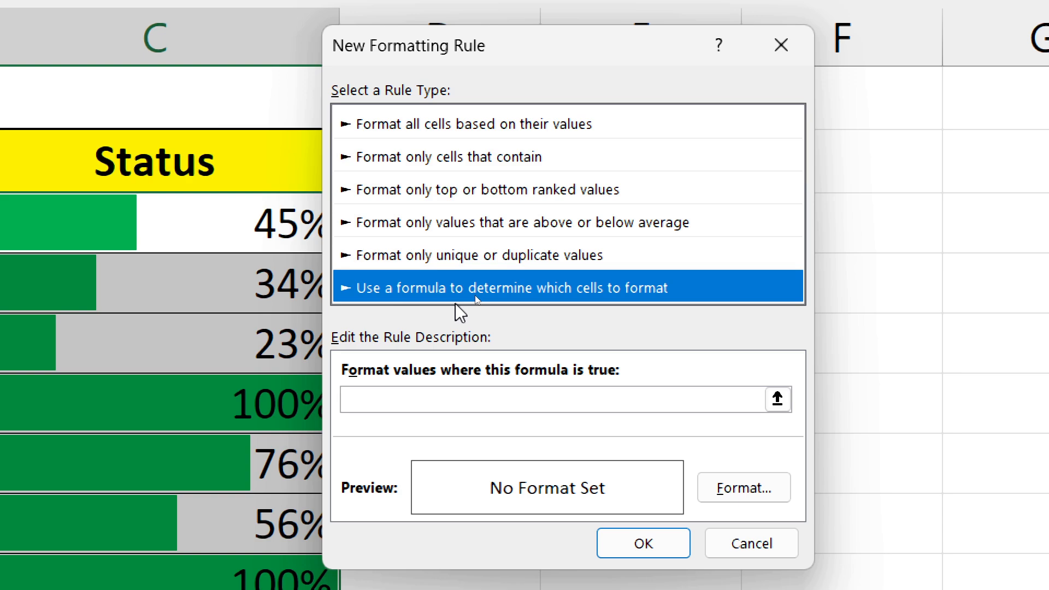
left_click(489, 394)
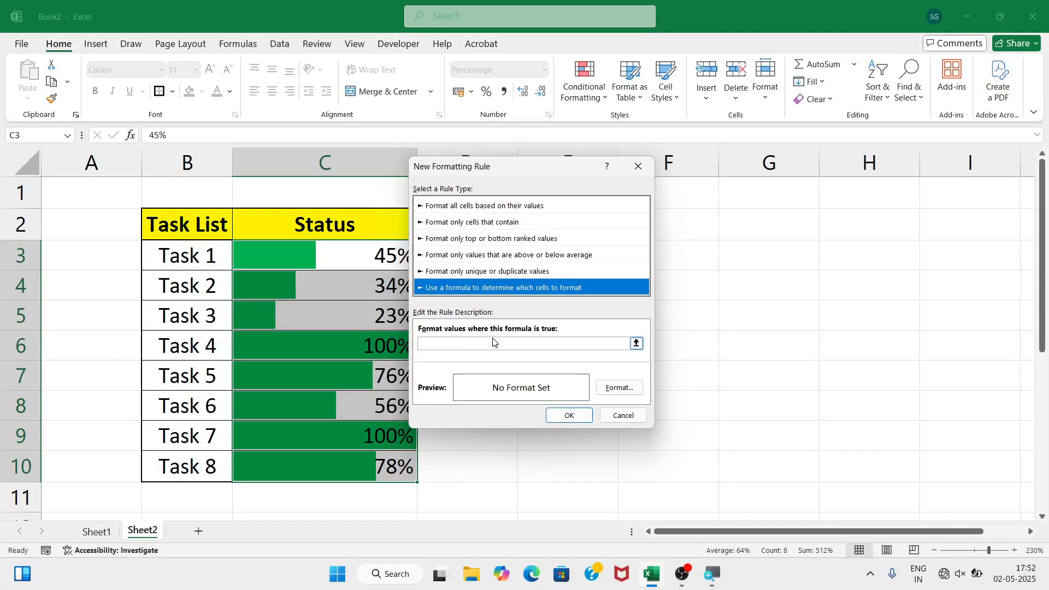
left_click(492, 342)
type("=")
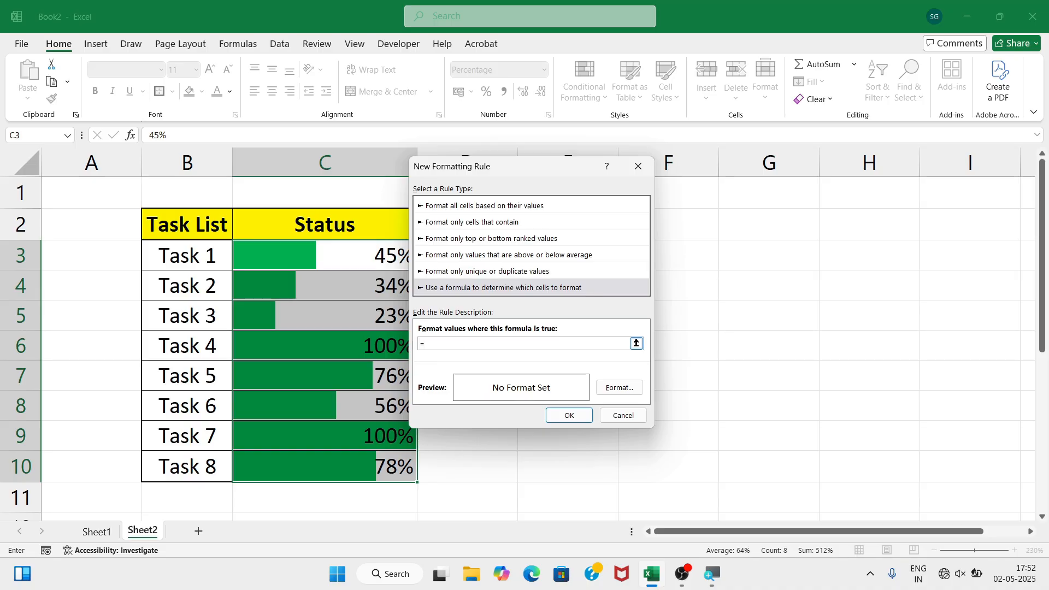
left_click(292, 249)
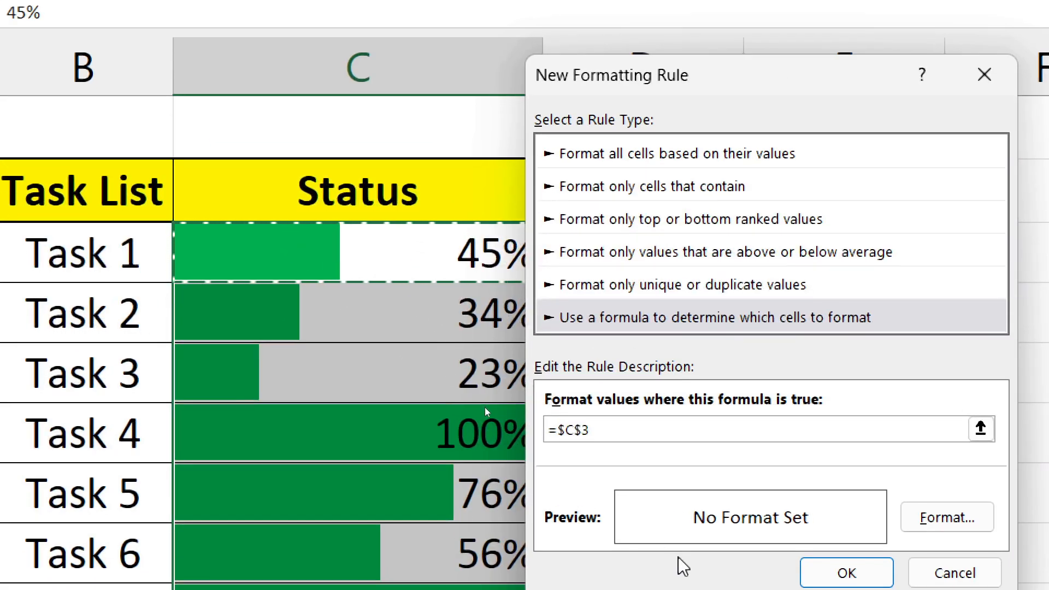
left_click(583, 430)
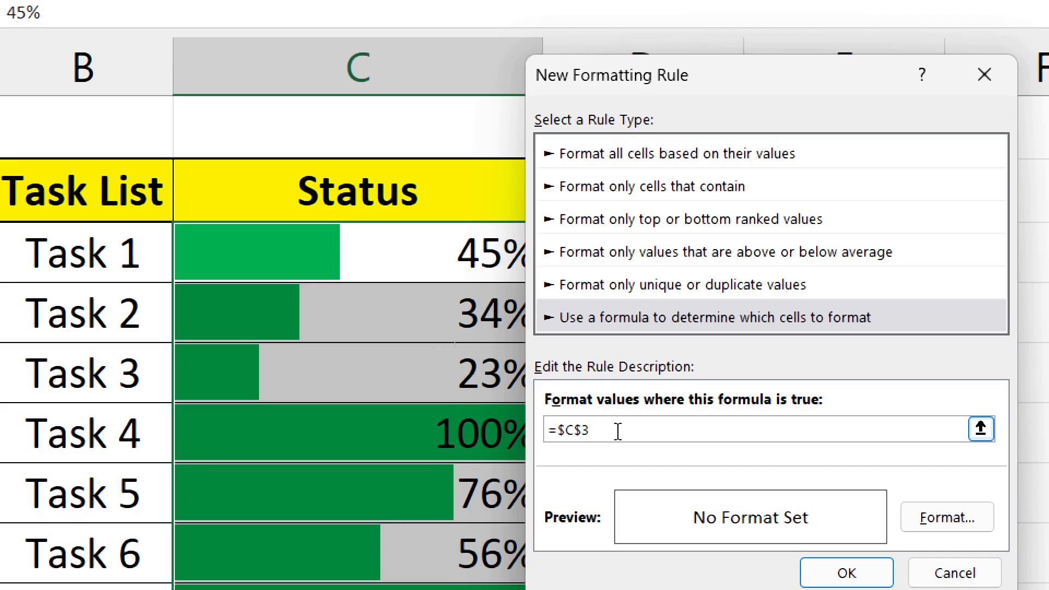
key("BackSpace")
type("=100%")
Give the formula rule the custom number format "Completed", including the quotation marks
left_click(930, 519)
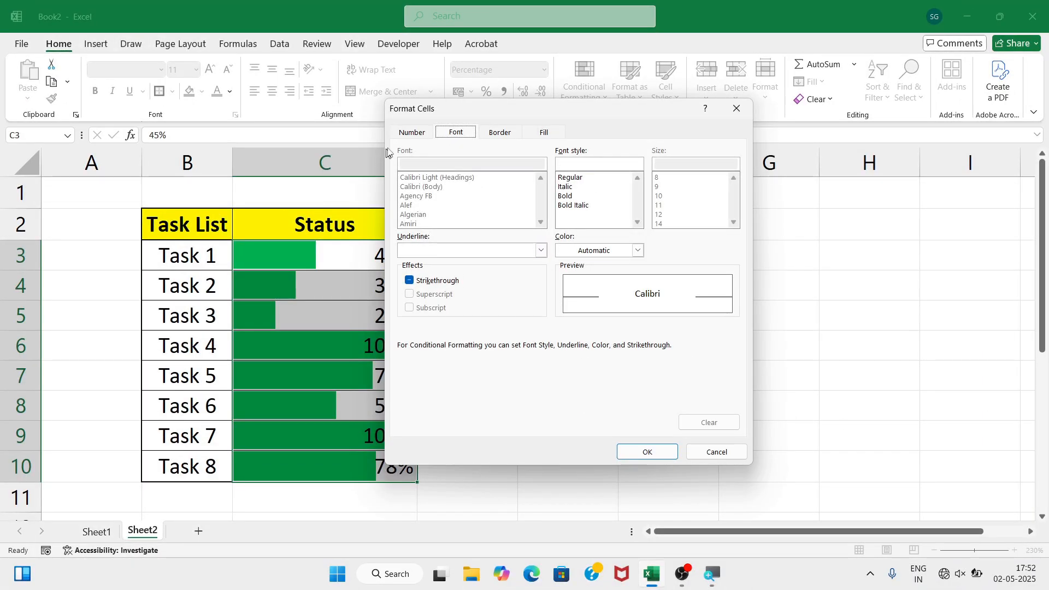
left_click(406, 133)
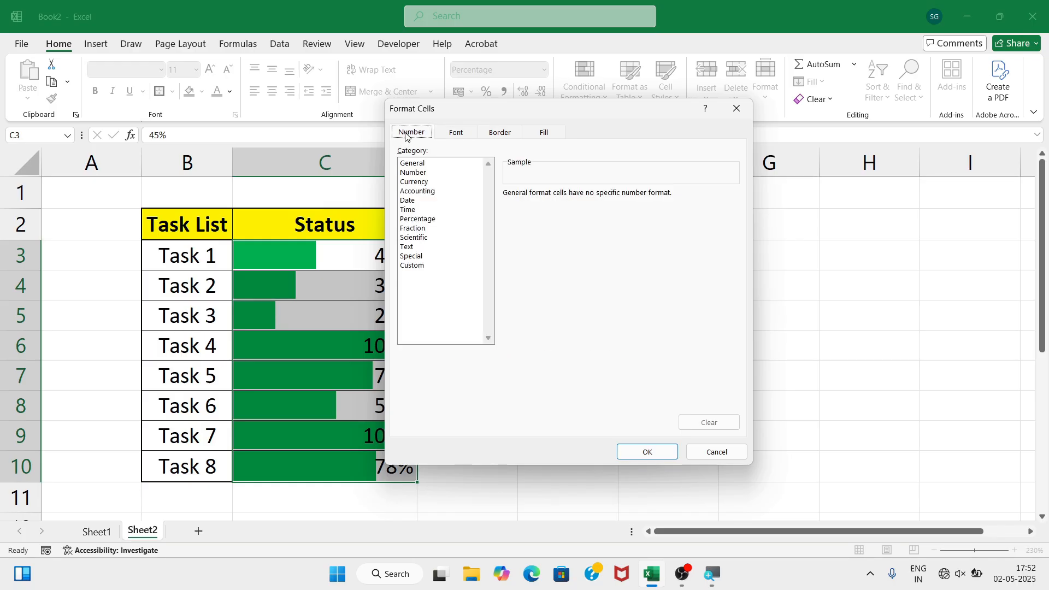
left_click(413, 266)
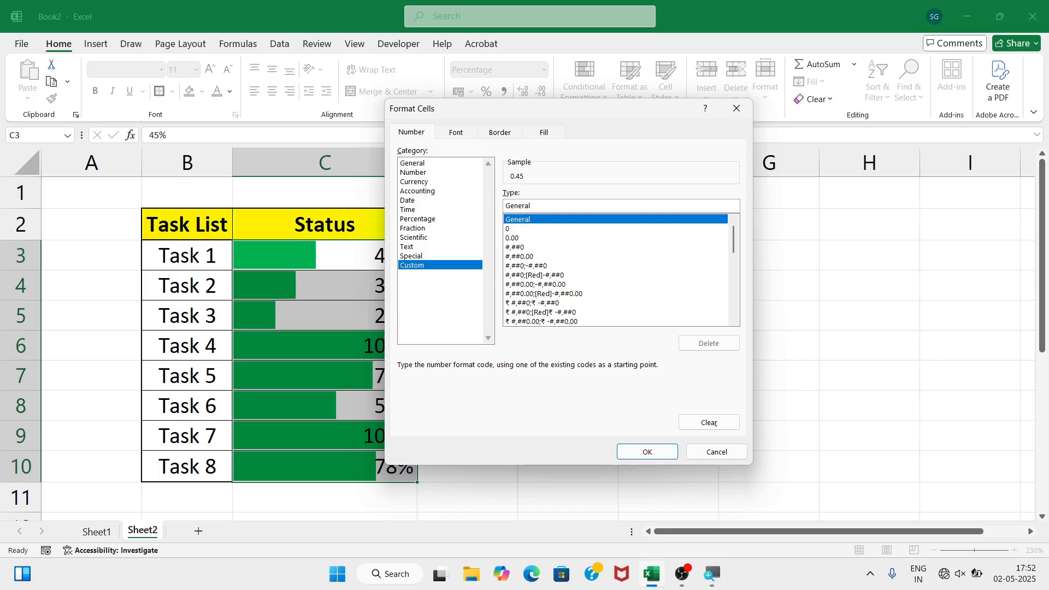
key("BackSpace")
key("BackSpace")
key("BackSpace")
key("BackSpace")
key("BackSpace")
key("BackSpace")
key("BackSpace")
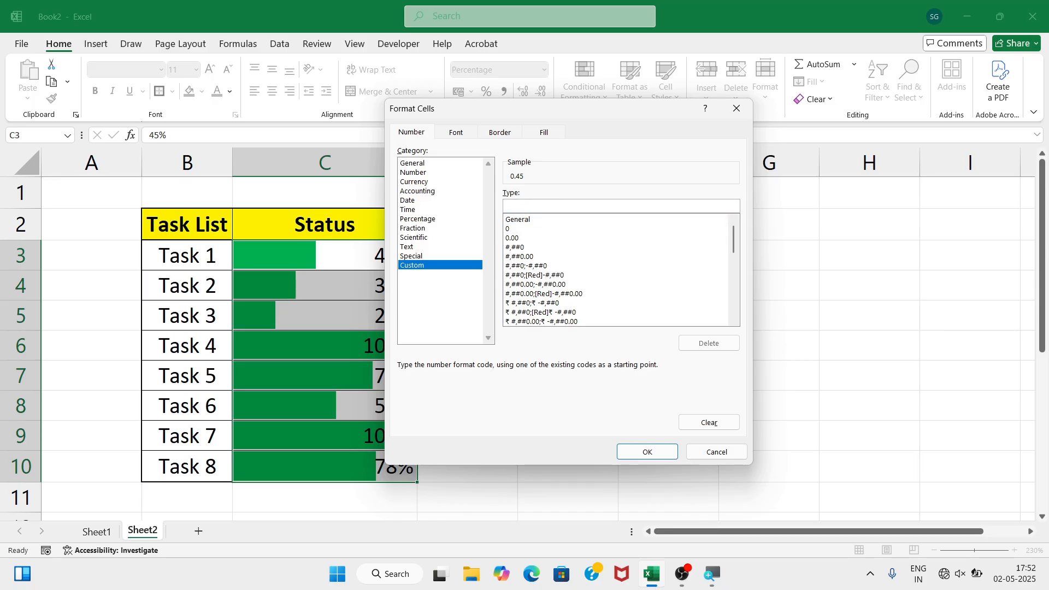
type("\"Completed\"")
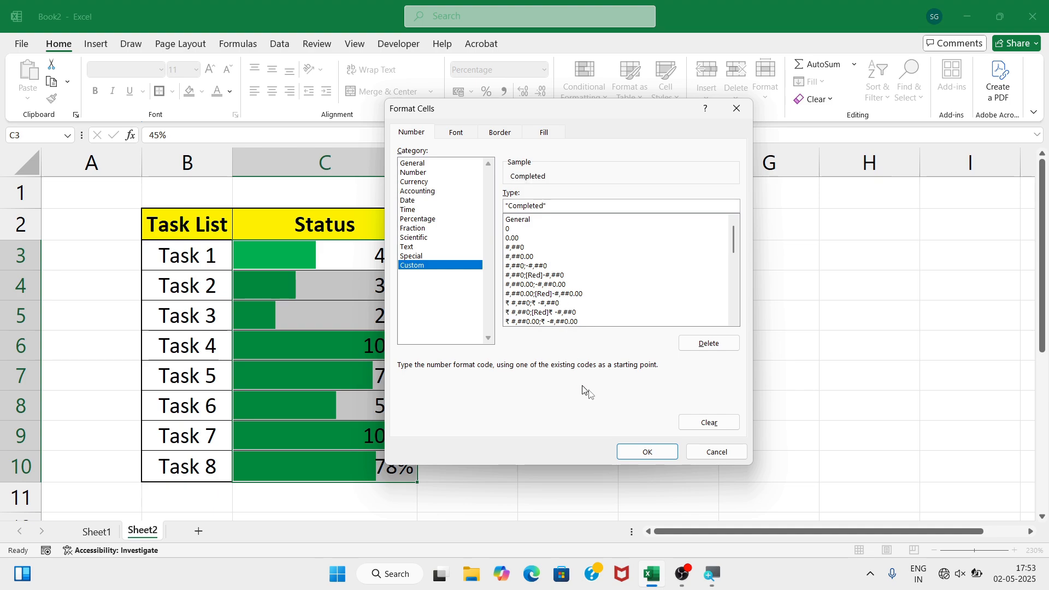
Make the rule's font bold and yellow, and apply the rule to the Status cells
left_click(459, 134)
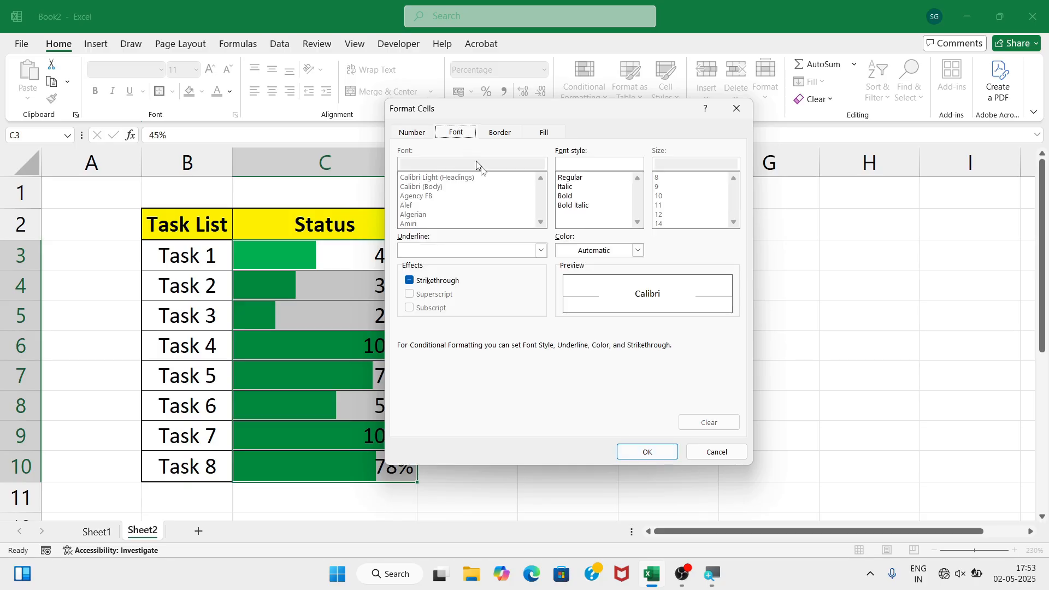
left_click(564, 198)
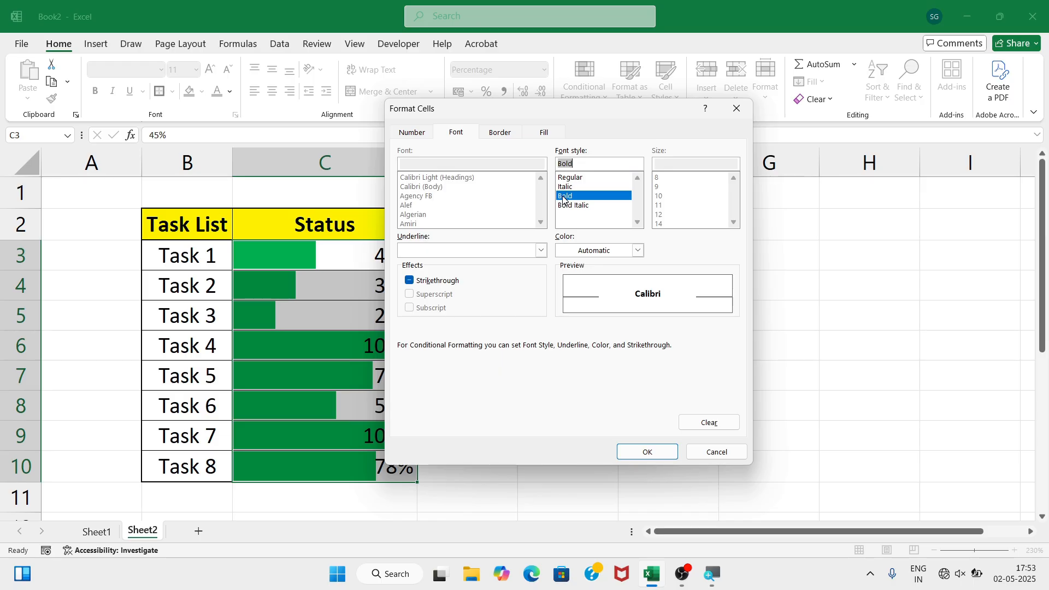
left_click(637, 250)
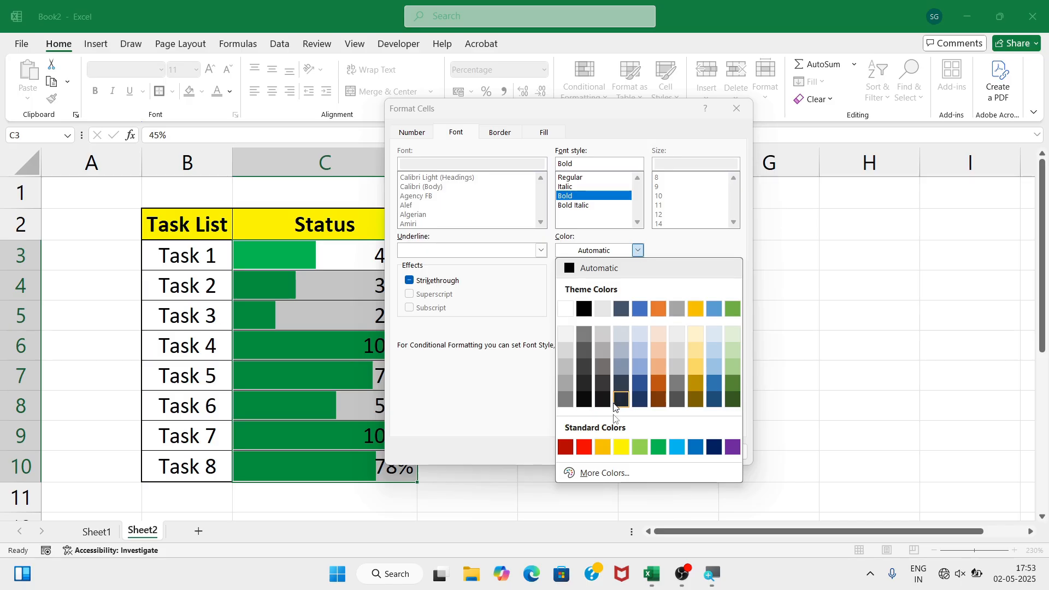
left_click(621, 447)
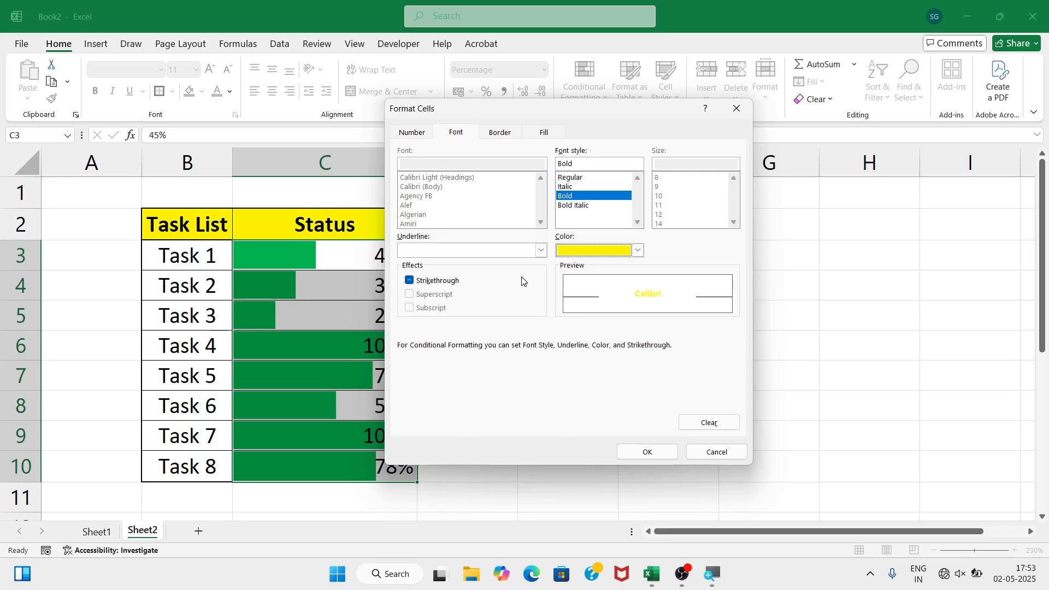
left_click(636, 453)
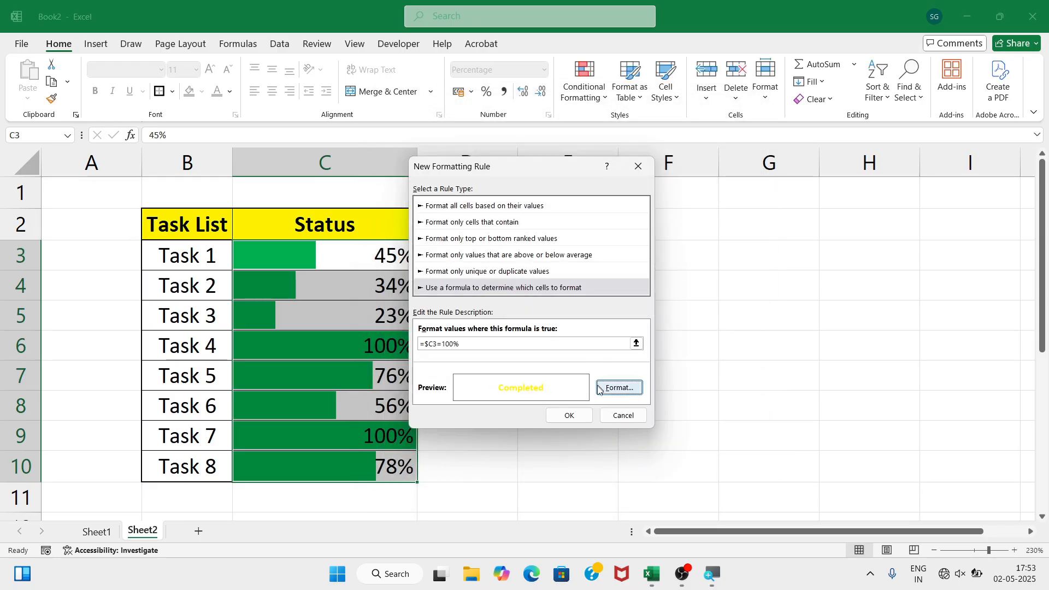
left_click(569, 415)
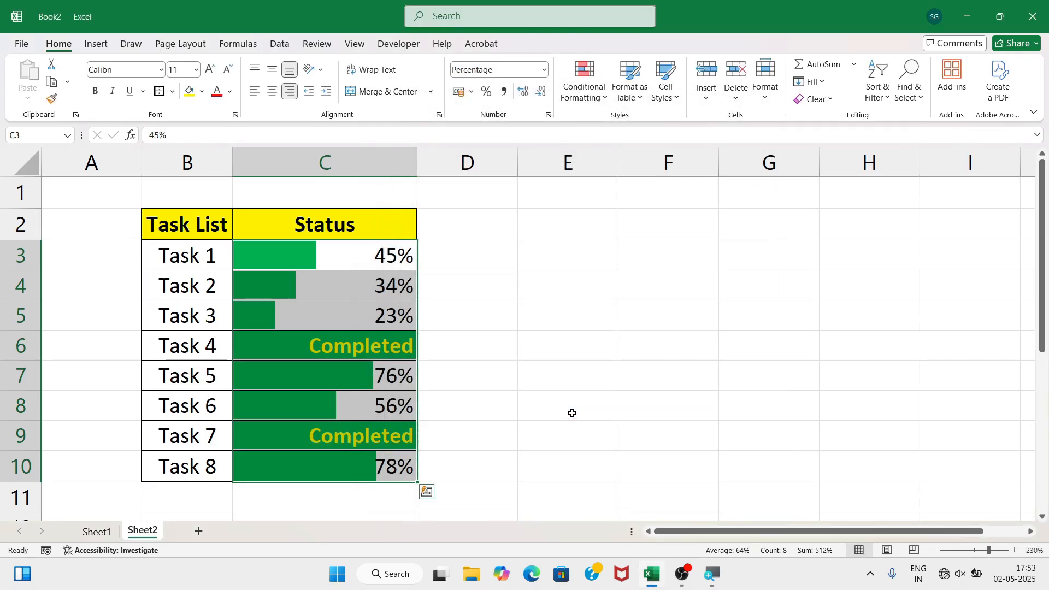
left_click(573, 413)
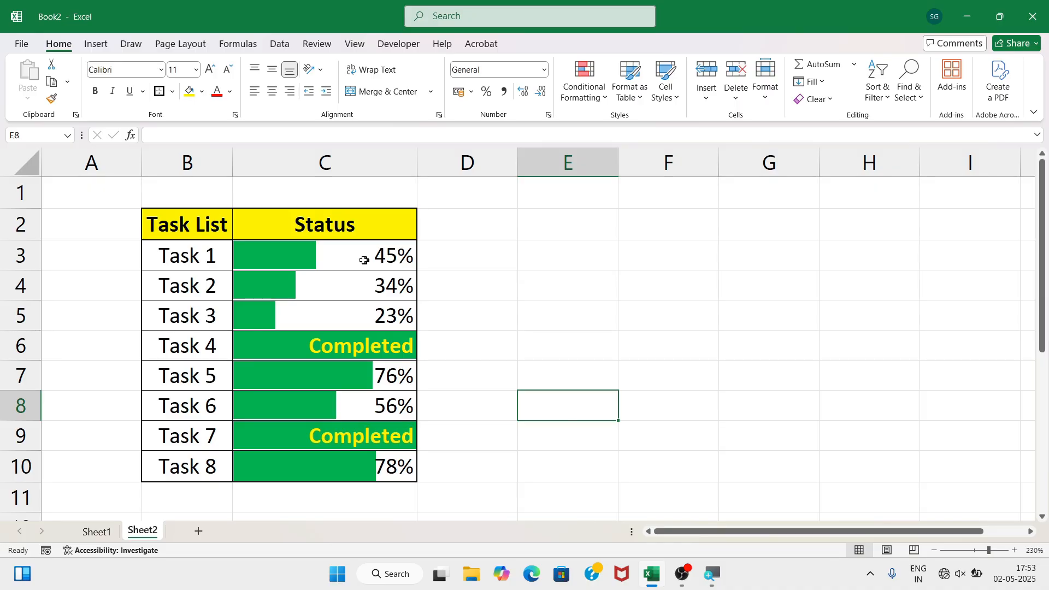
Left-align the Status values in column C from C3 down past the last task
left_click_drag(353, 258, 356, 511)
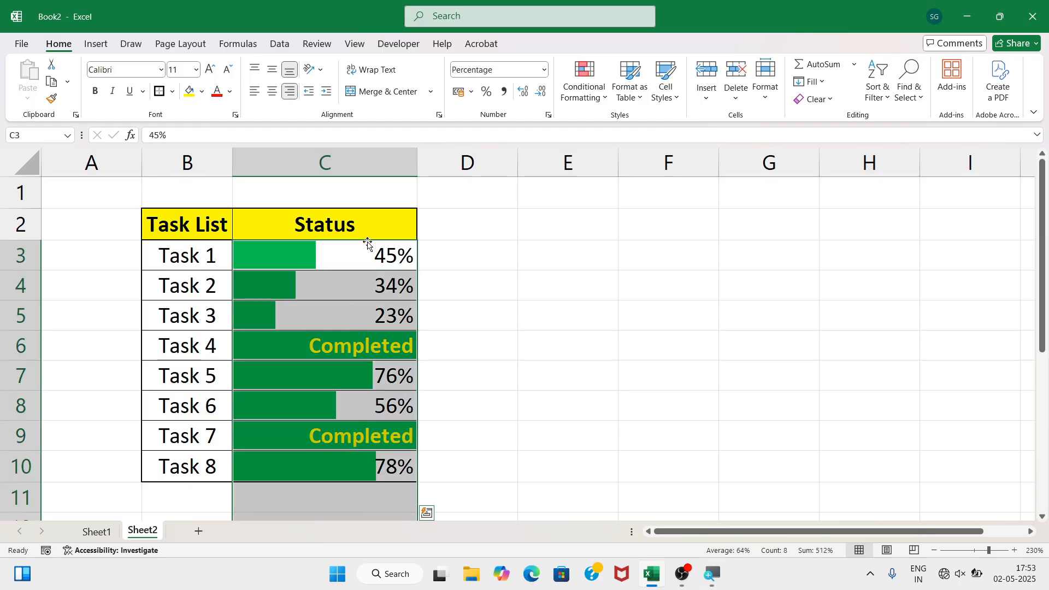
left_click(256, 93)
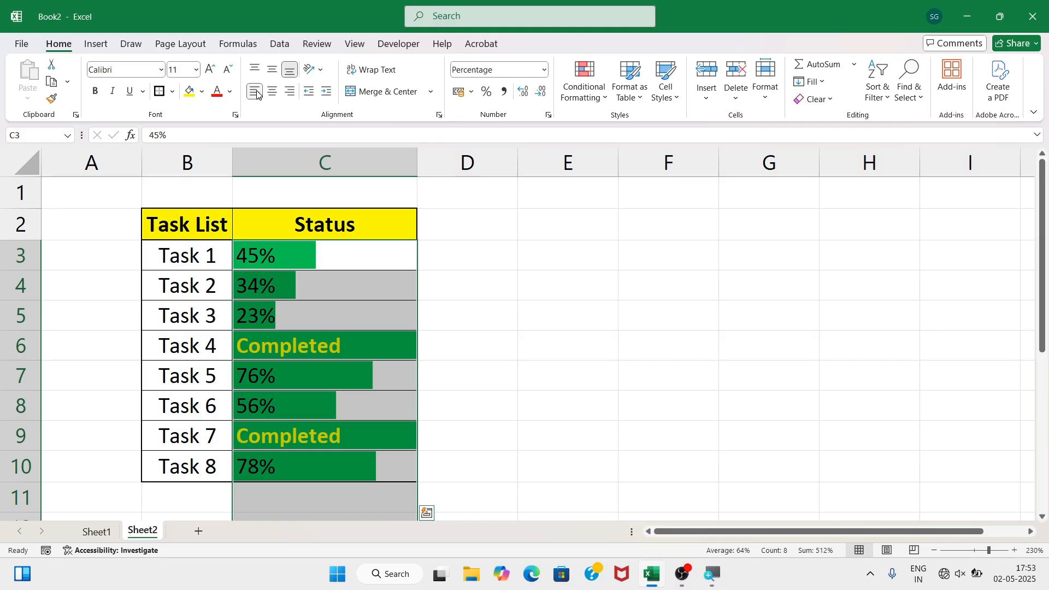
left_click(461, 324)
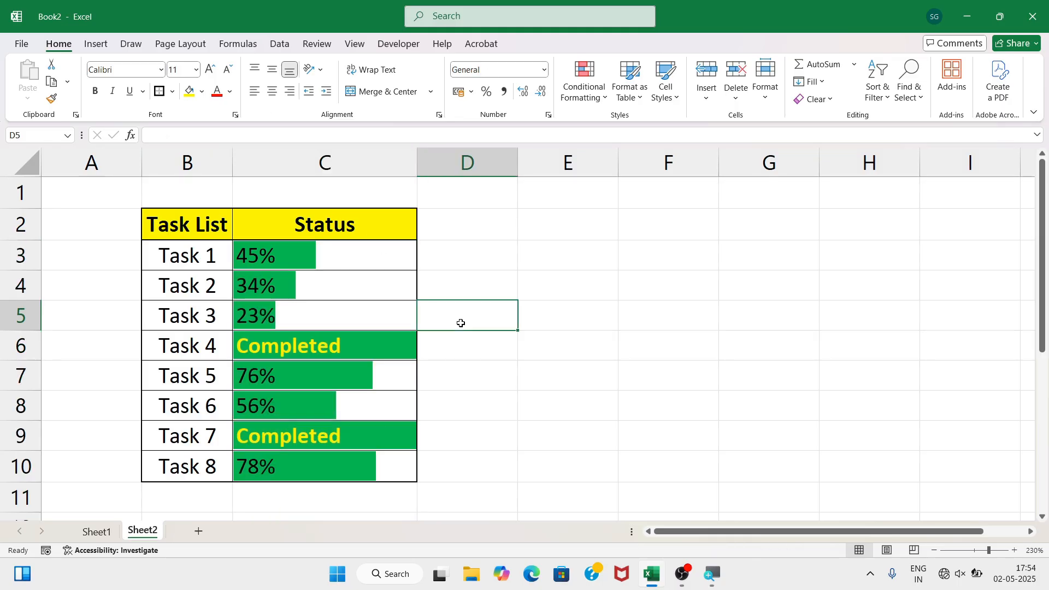